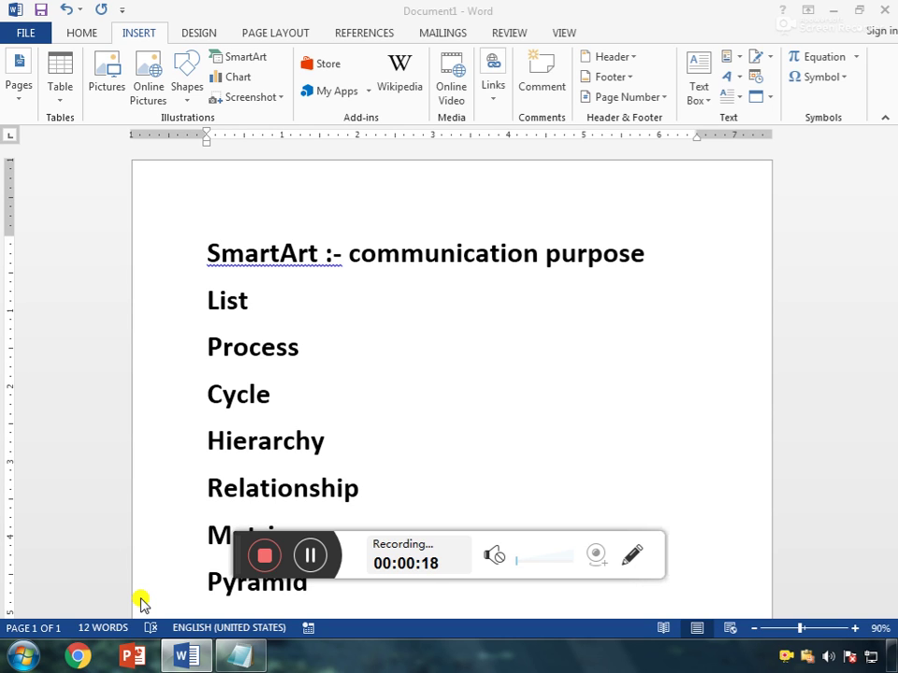
left_click_drag(236, 541, 475, 600)
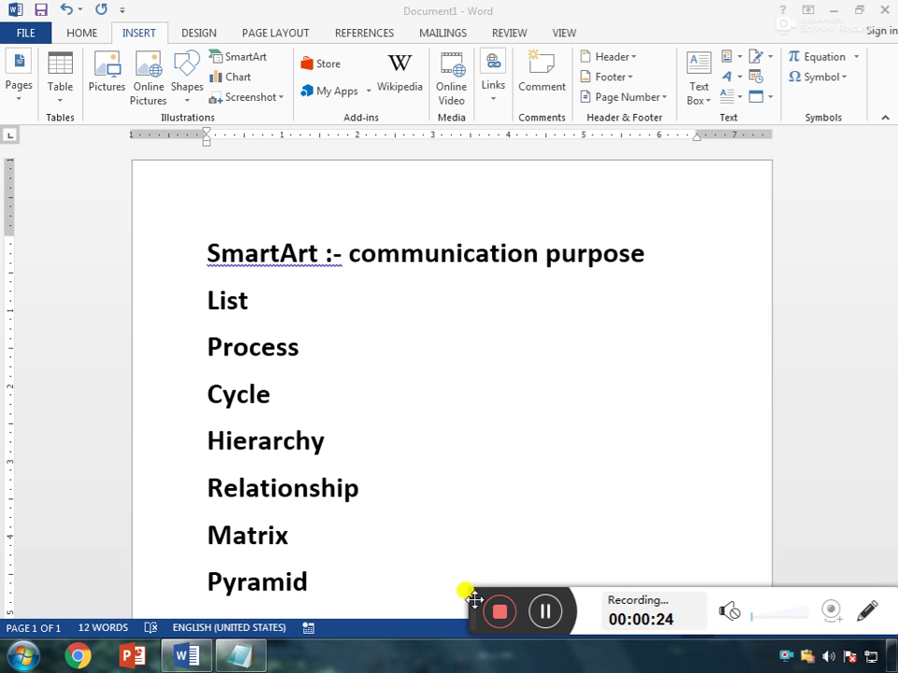
key("super+d")
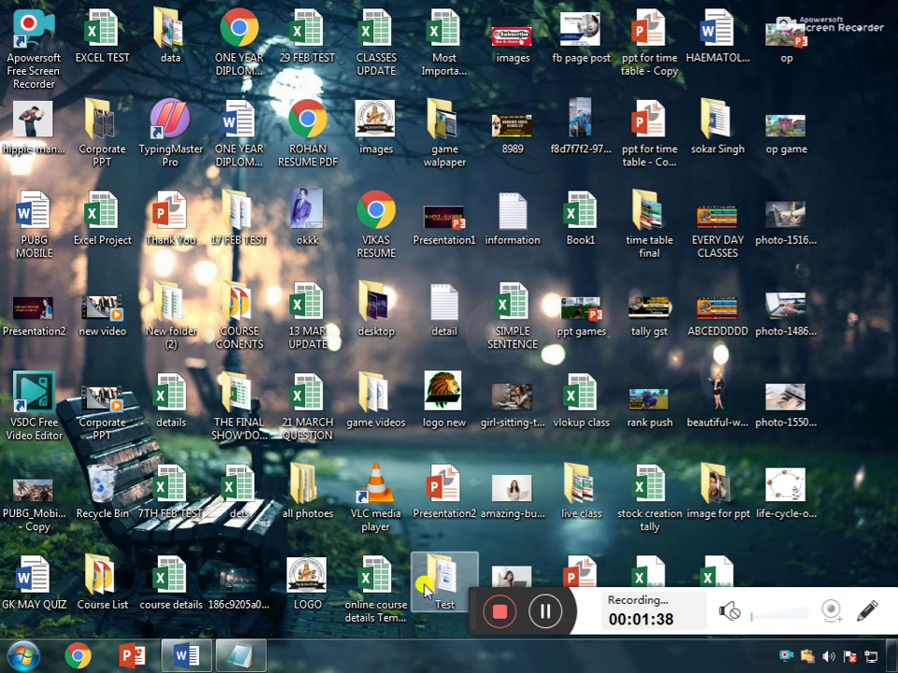
left_click(15, 9)
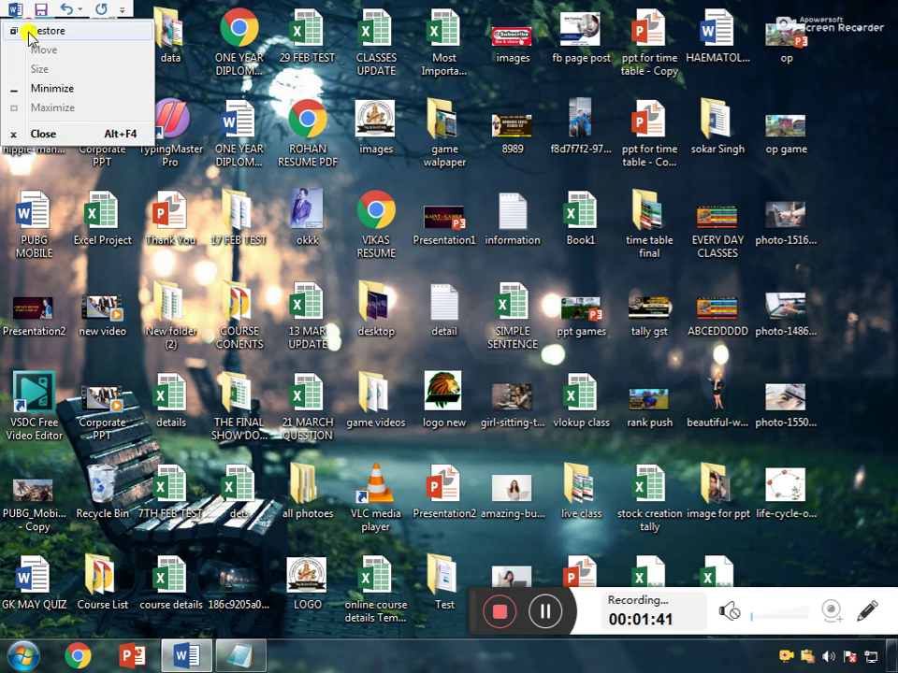
left_click(26, 20)
left_click(858, 13)
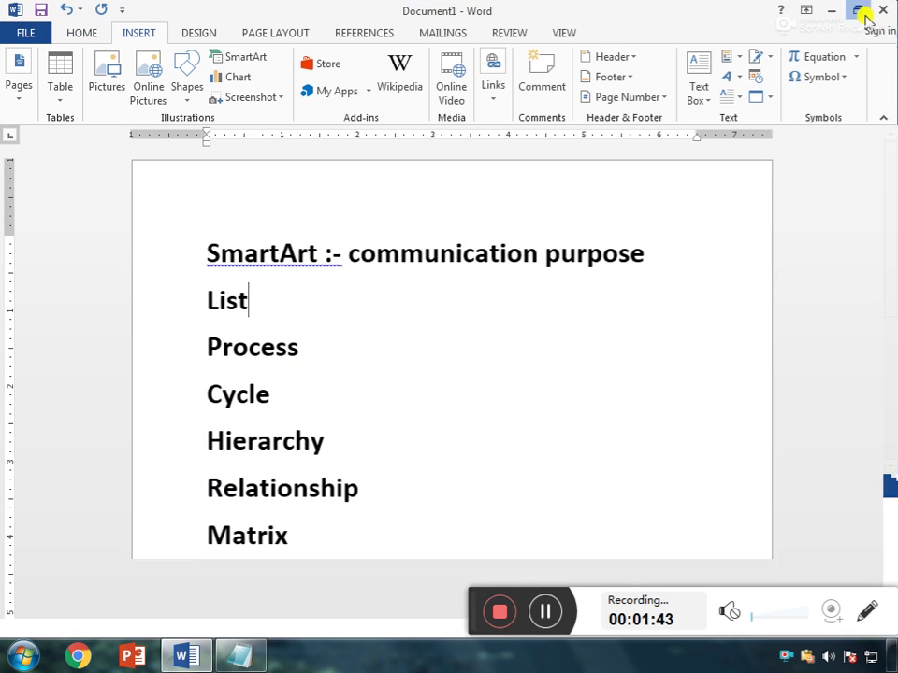
left_click_drag(474, 593, 490, 652)
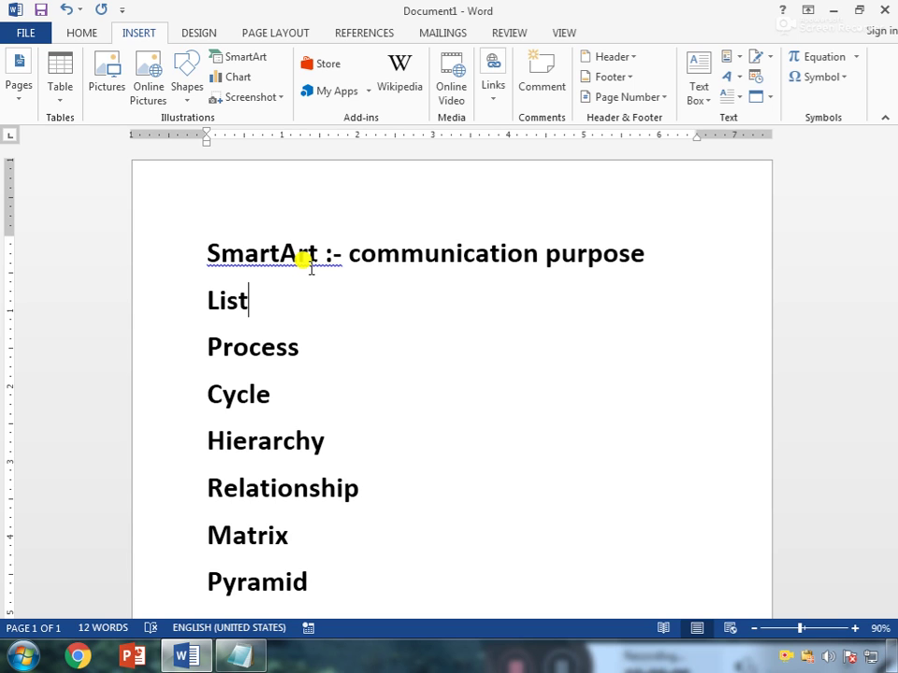
- Correct the misspelled last entry of the SmartArt category list to "picture" using the spelling suggestion
scroll(308, 266, "down", 2)
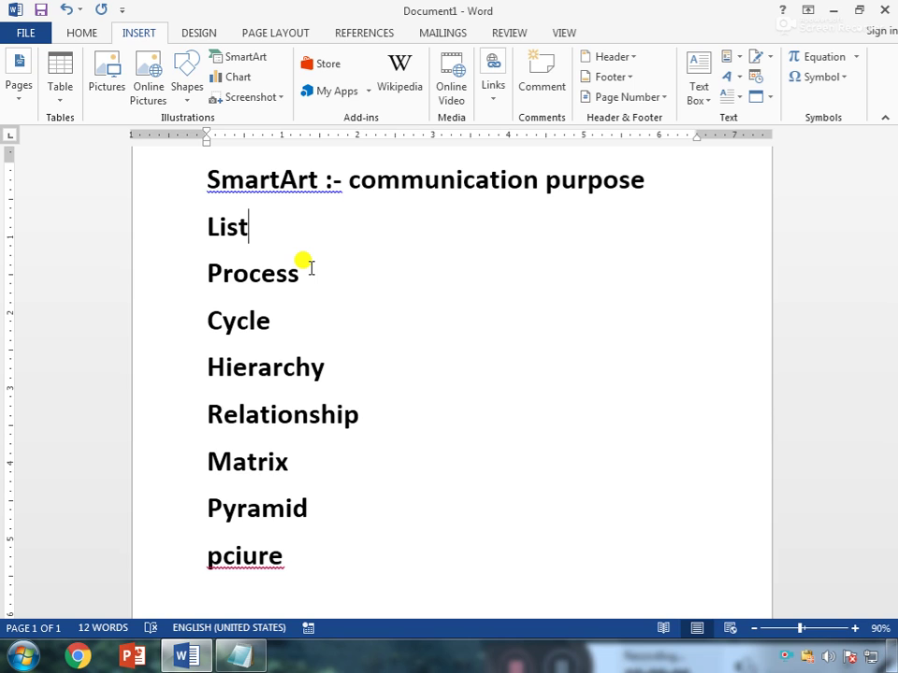
right_click(239, 550)
left_click(342, 393)
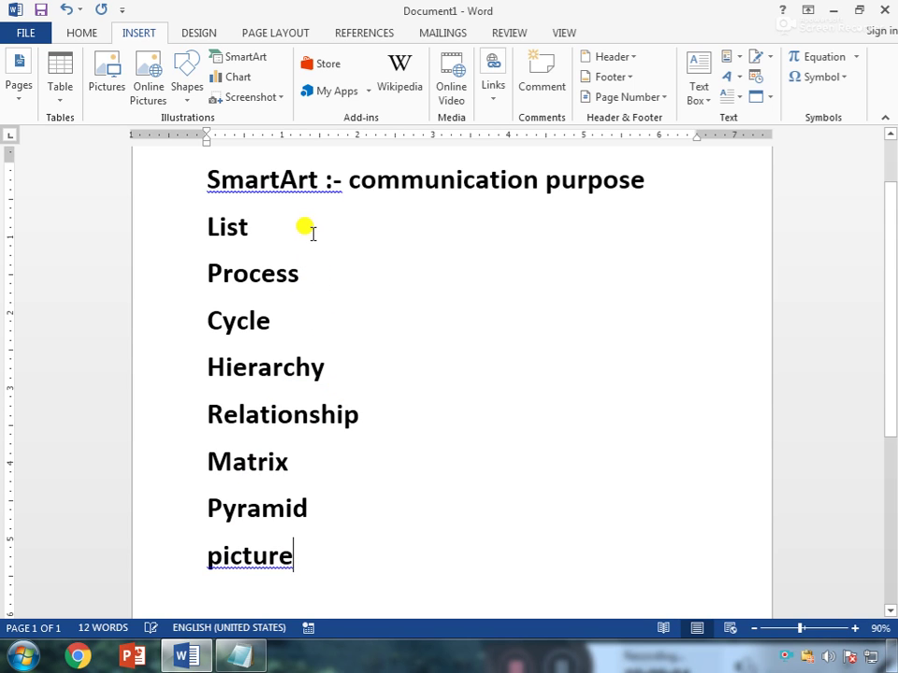
left_click(321, 273)
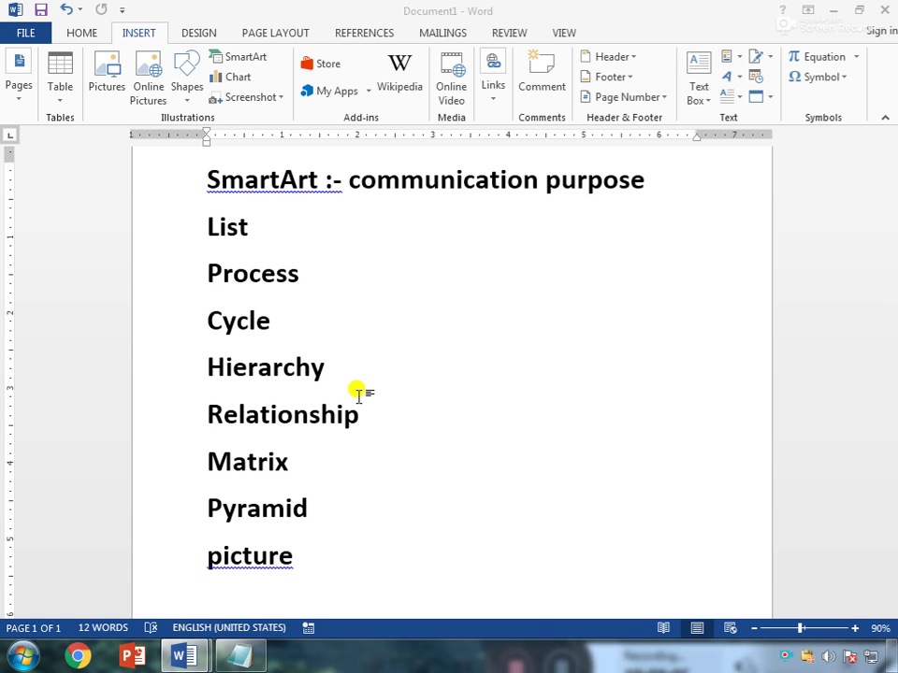
- Create a new blank document and insert a Vertical Chevron List SmartArt graphic from the List category
key("ctrl+n")
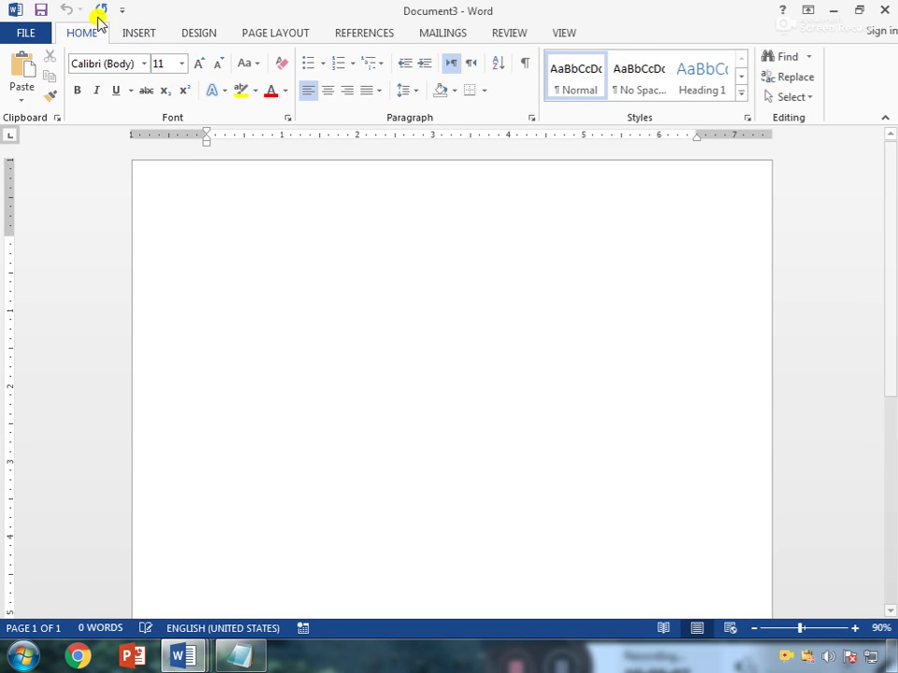
left_click(136, 35)
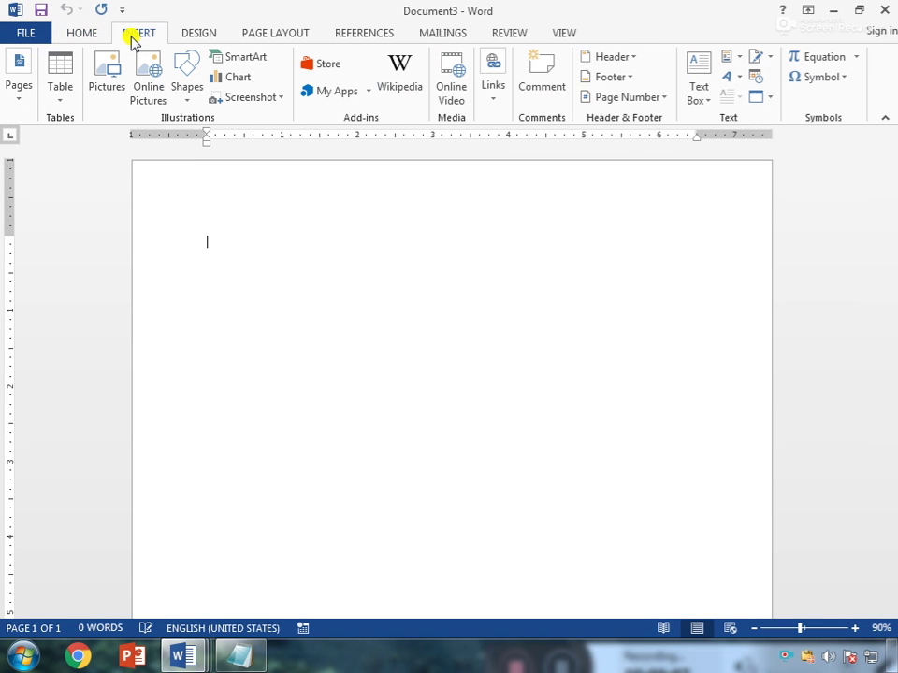
left_click(258, 59)
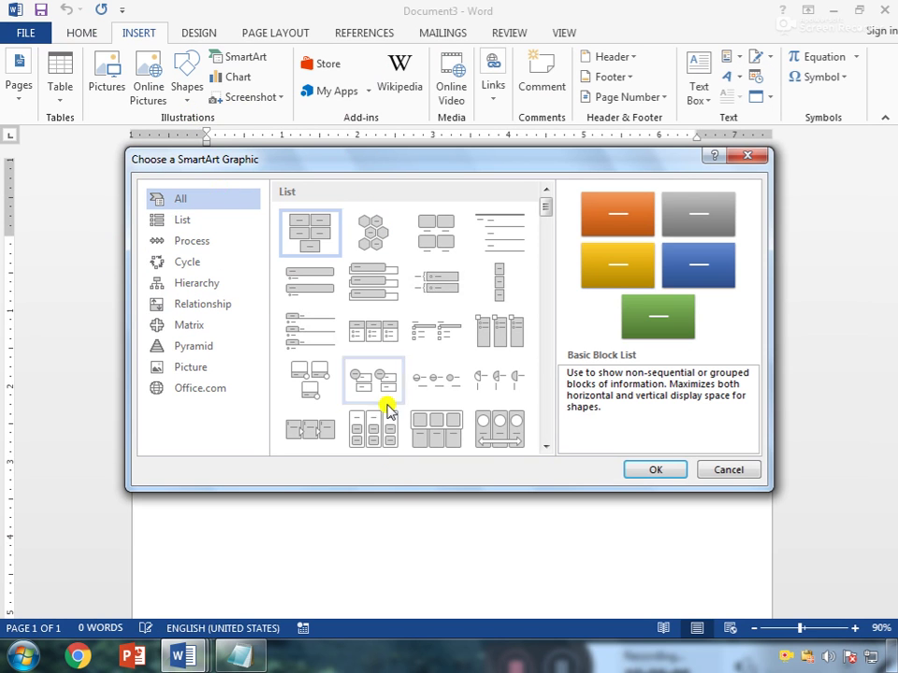
left_click_drag(552, 288, 552, 180)
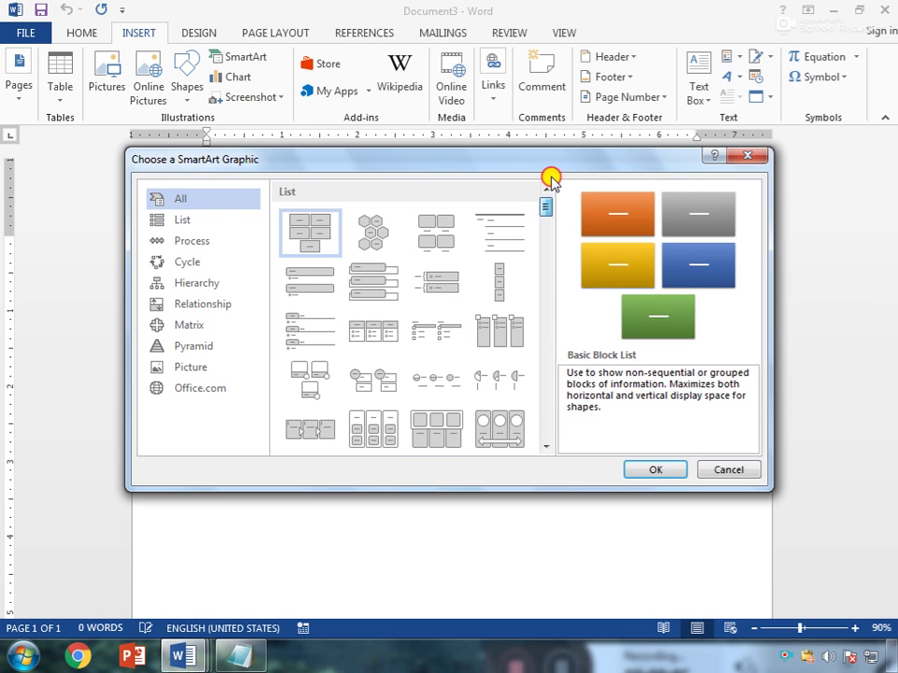
left_click(208, 225)
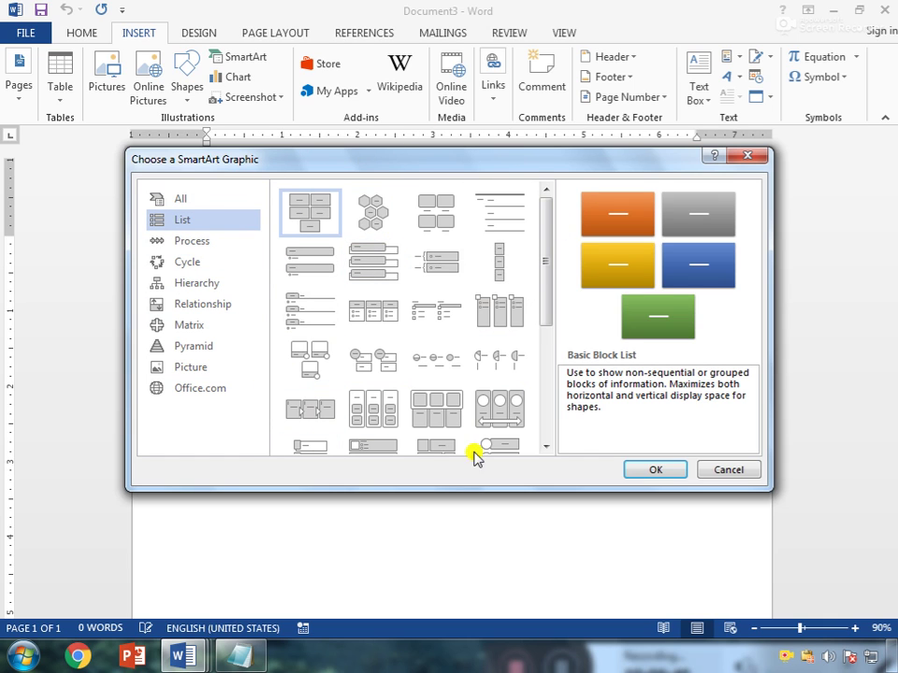
left_click_drag(545, 293, 547, 374)
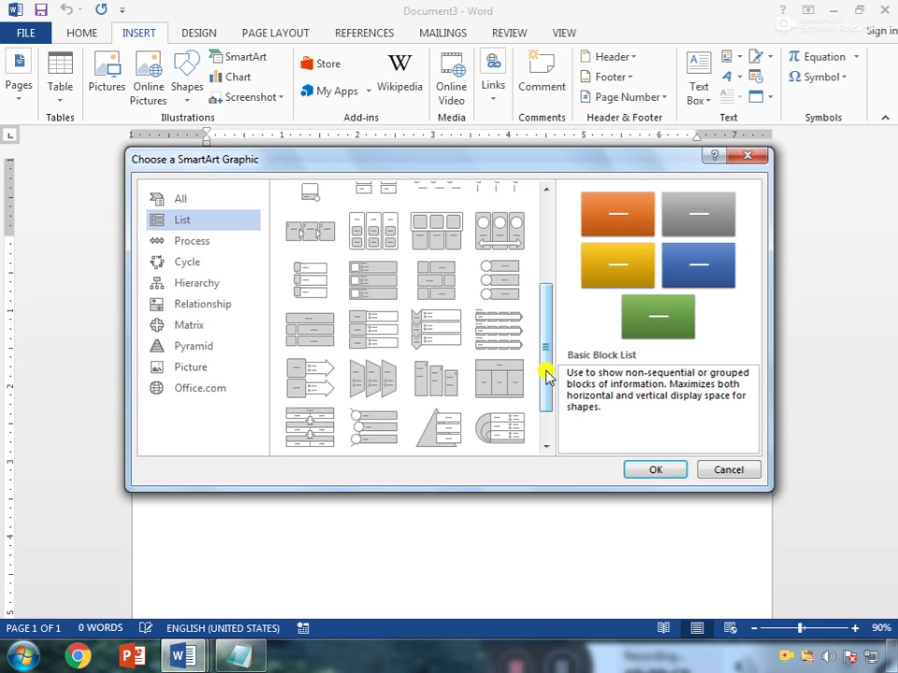
left_click(435, 339)
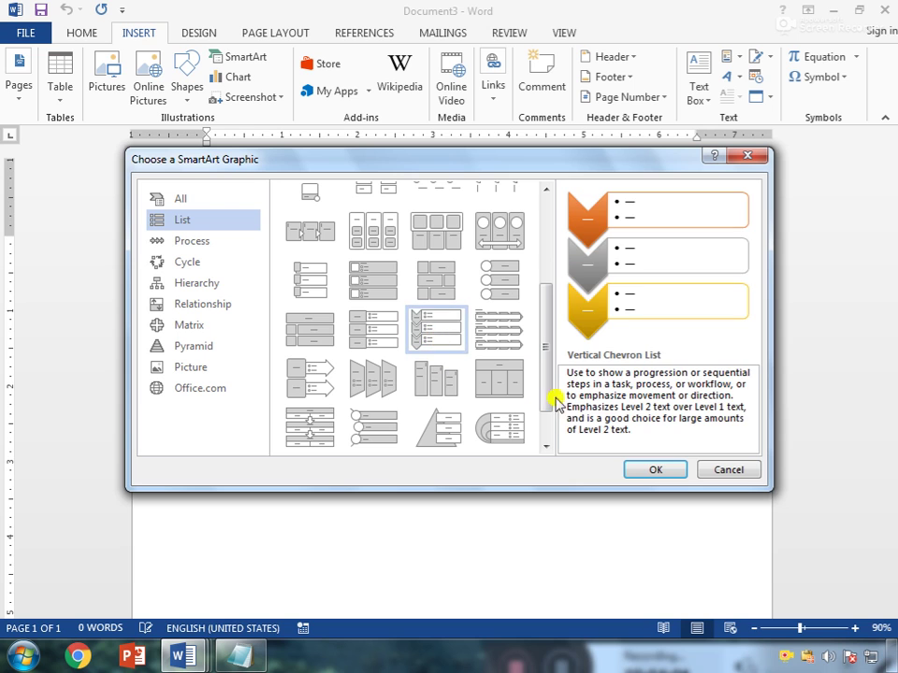
left_click(637, 470)
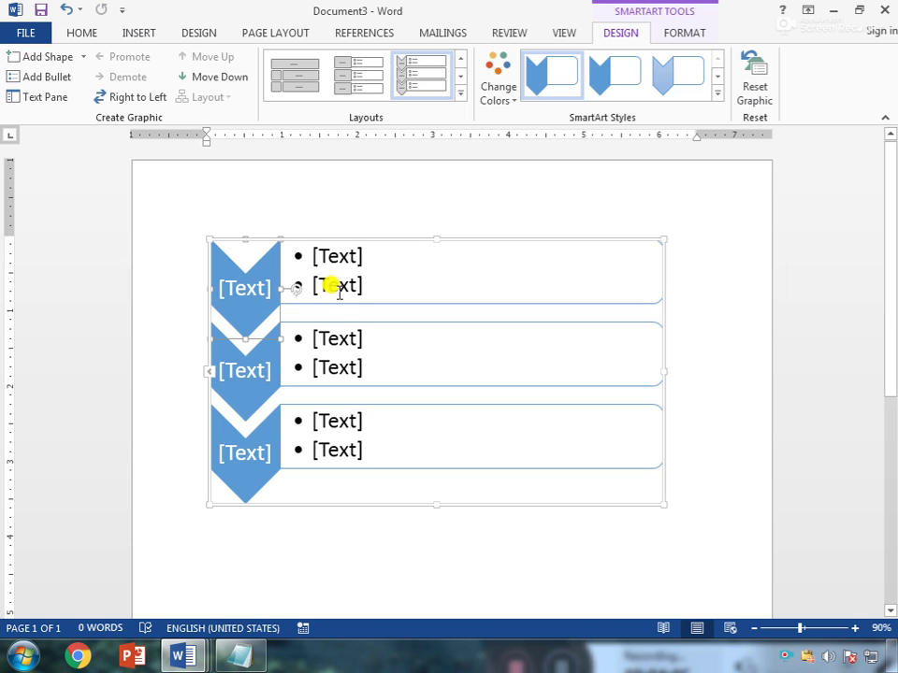
- Label the first chevron "1st" and reduce its text box to a single bullet reading "airtel"
left_click(257, 292)
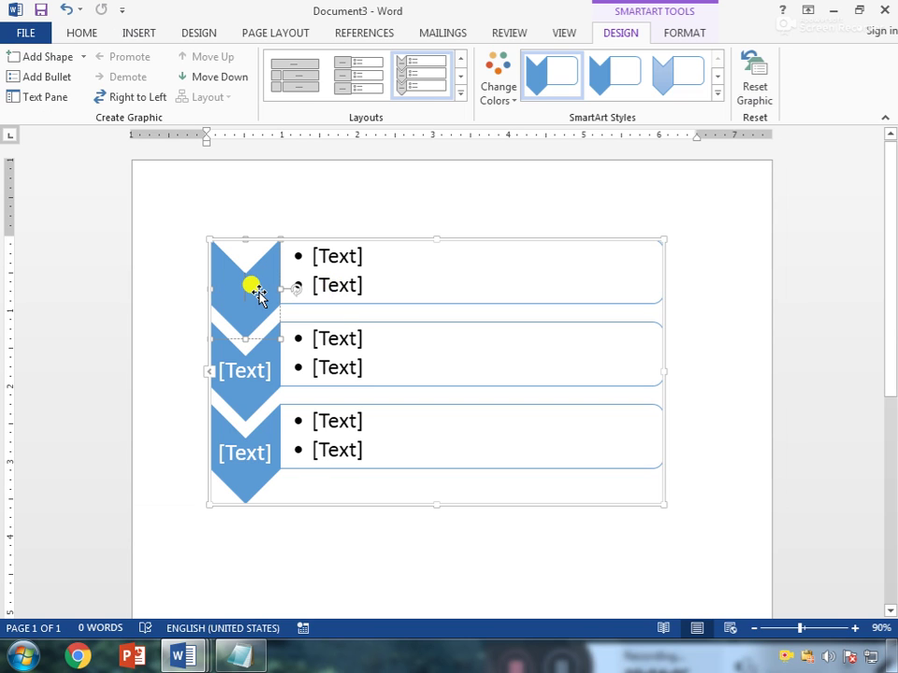
type("1st")
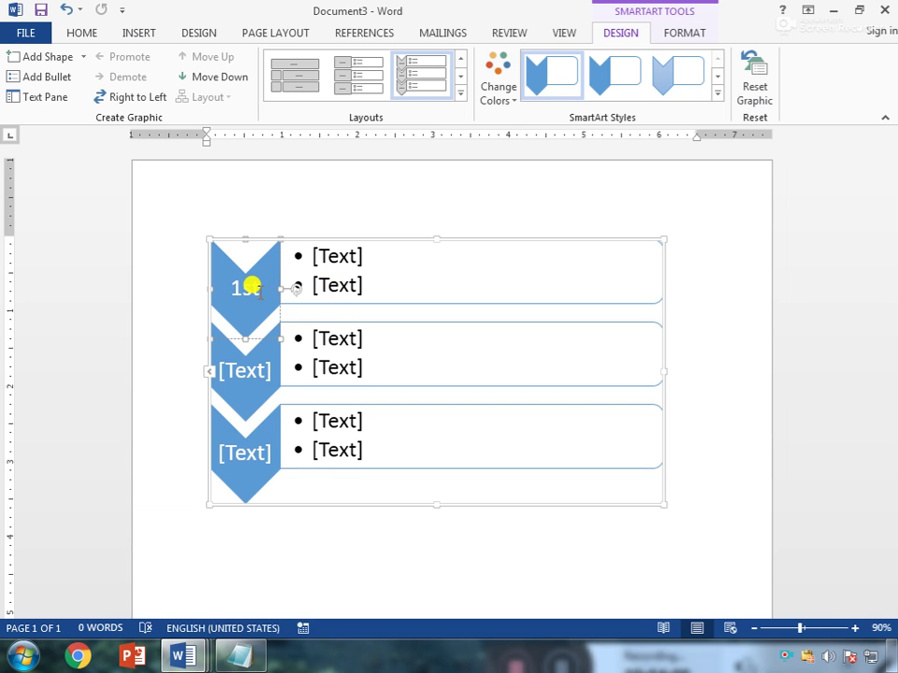
left_click(332, 288)
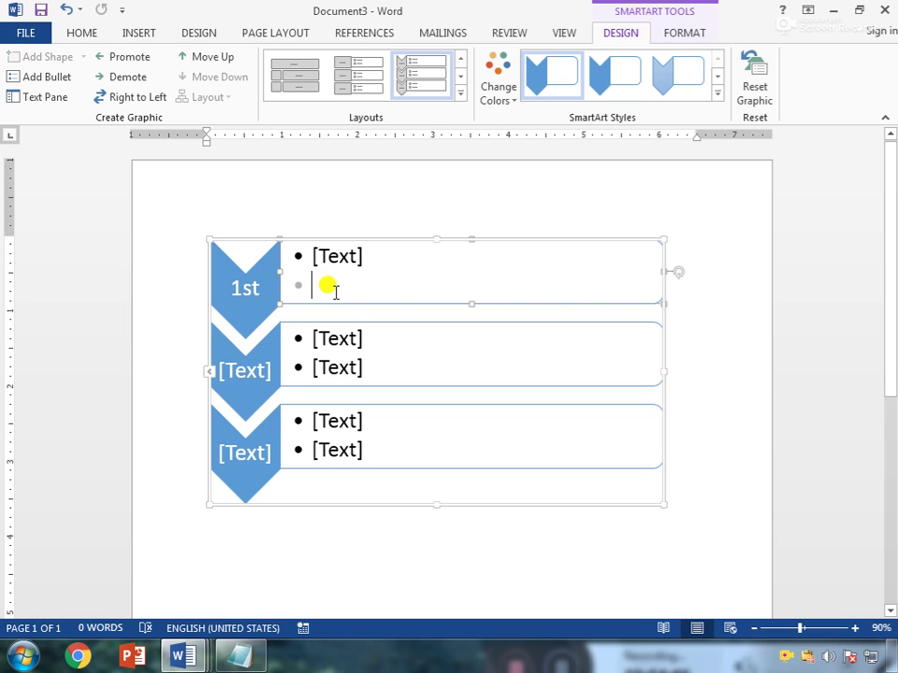
key("BackSpace")
type("a")
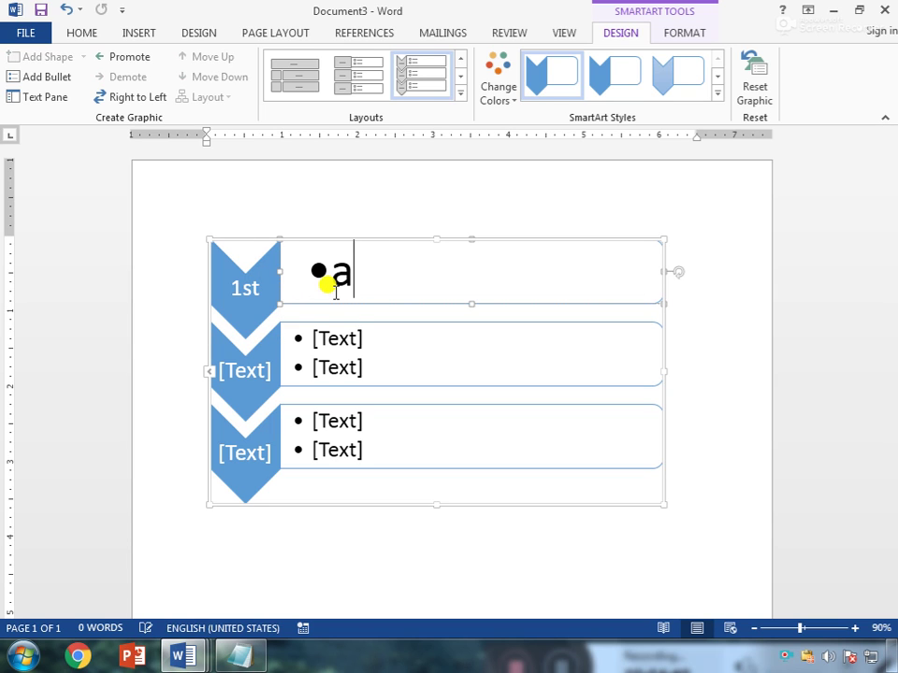
type("irtel")
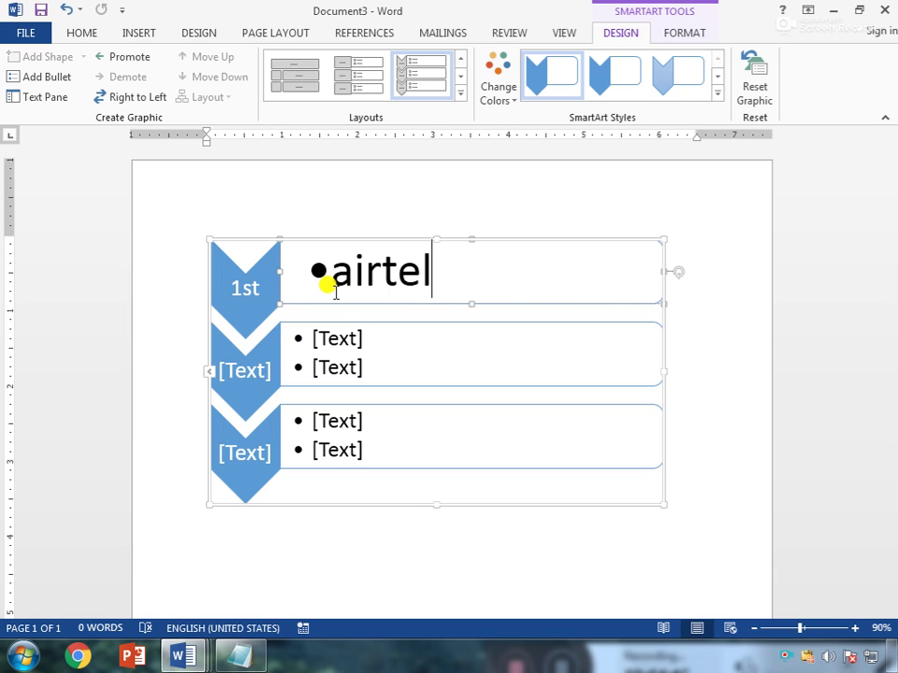
- Label the second chevron "2nd" and reduce its text box to a single bullet reading "jio"
left_click(252, 363)
type("2nd")
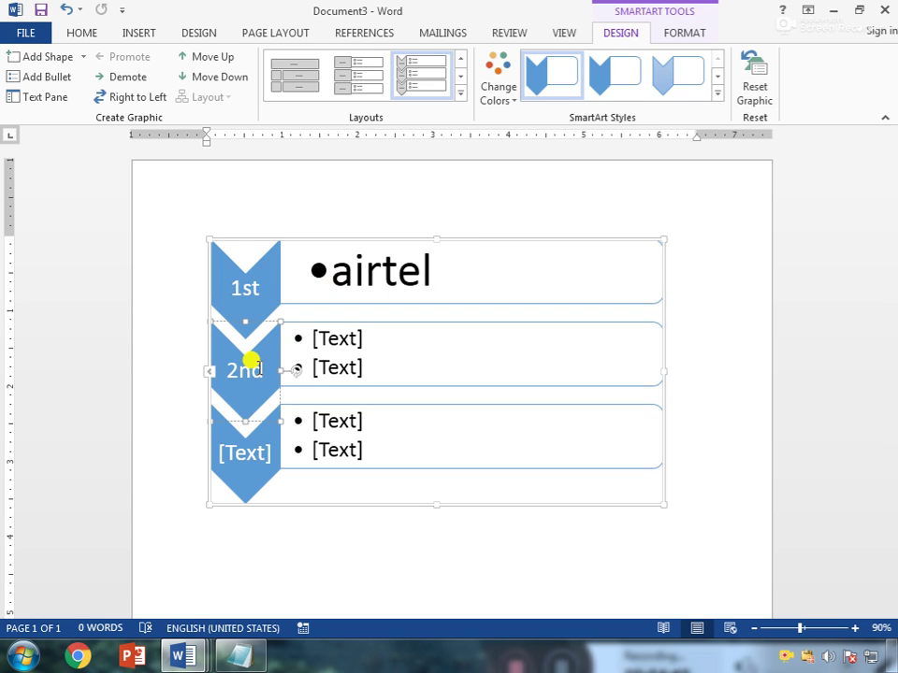
left_click(329, 369)
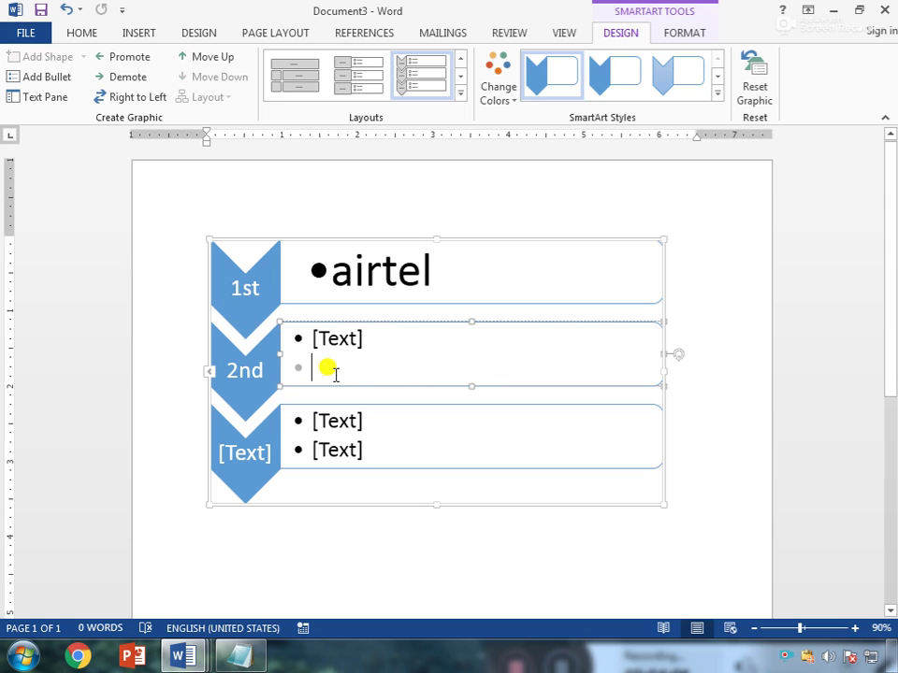
key("BackSpace")
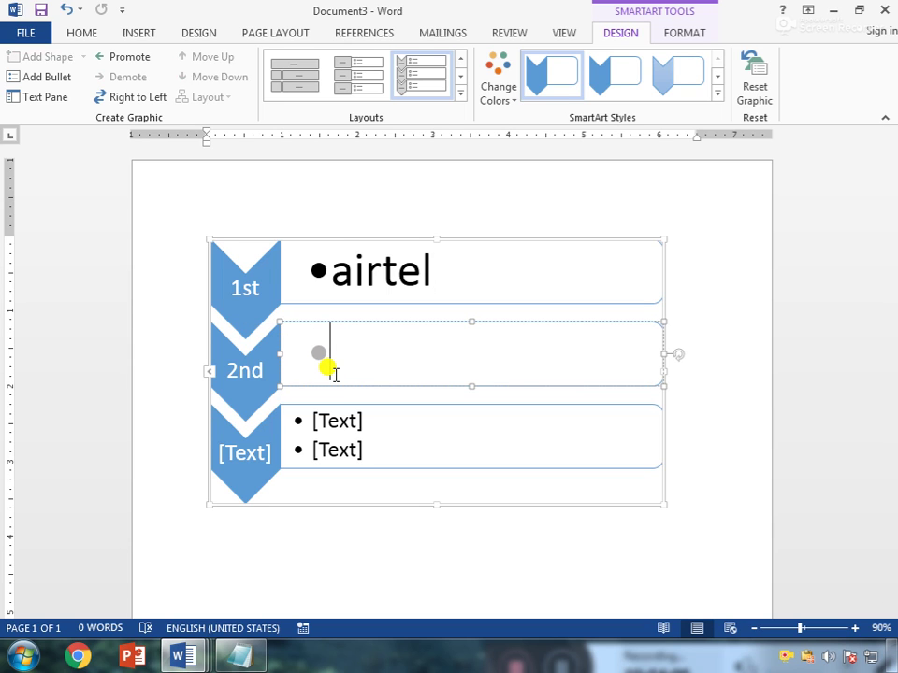
type("i")
type("io")
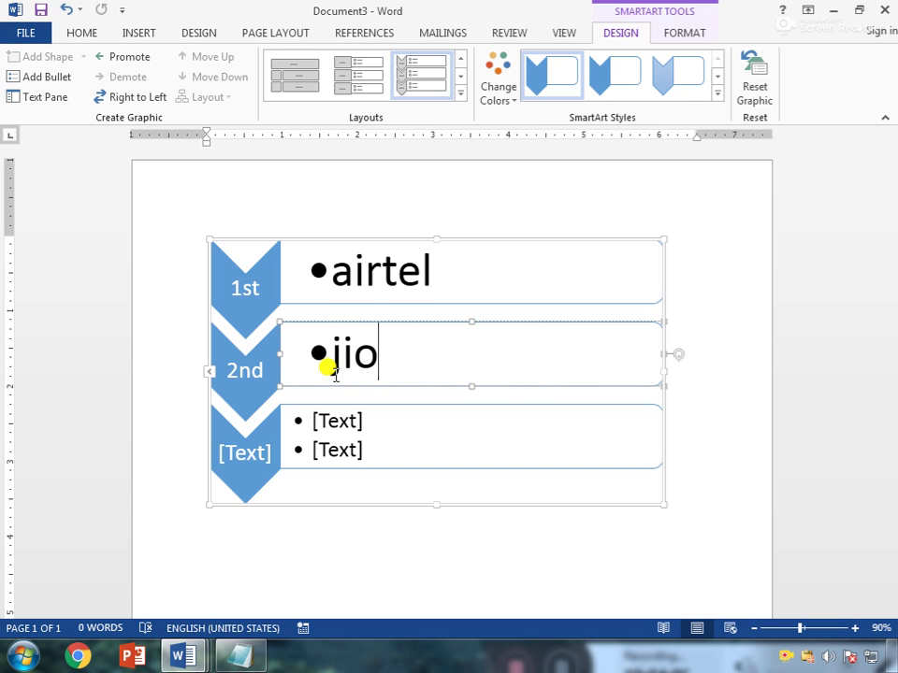
- Label the third chevron "3rd", reduce its text box to a single bullet reading "vodafone", and deselect the graphic
left_click(239, 458)
type("3rd")
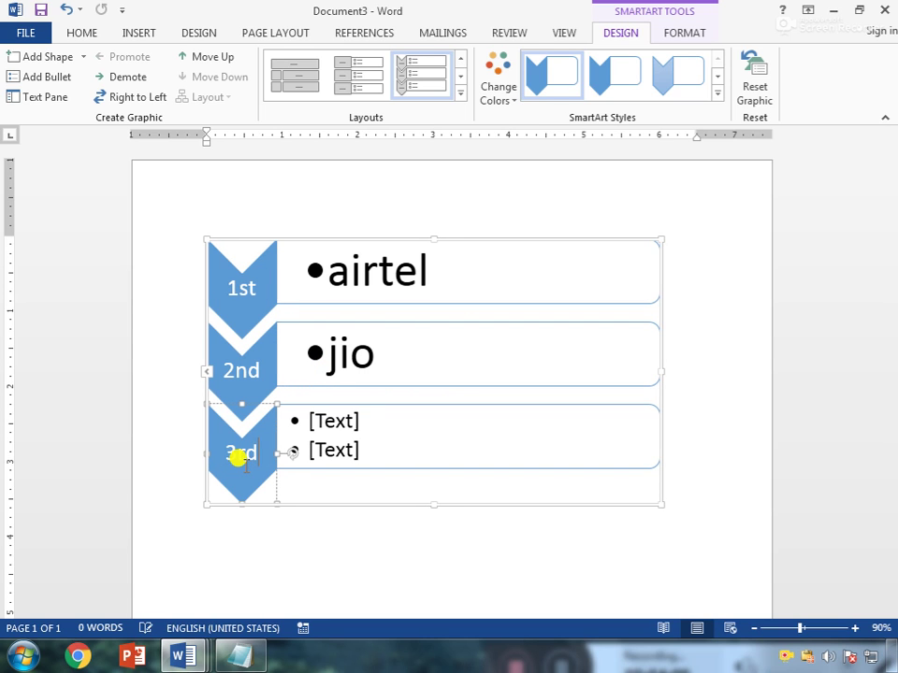
left_click(343, 452)
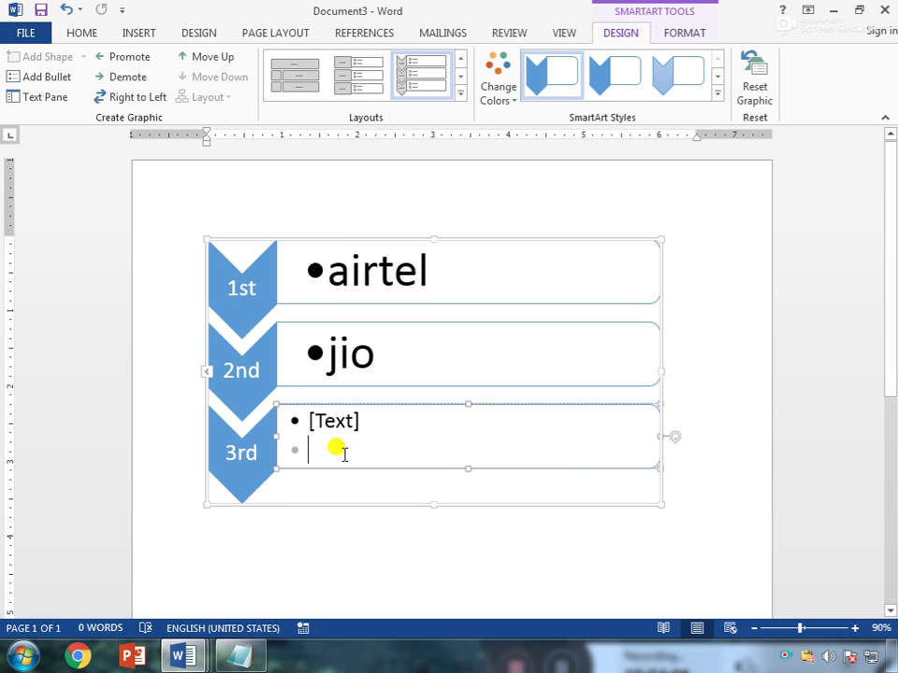
key("BackSpace")
type("voda")
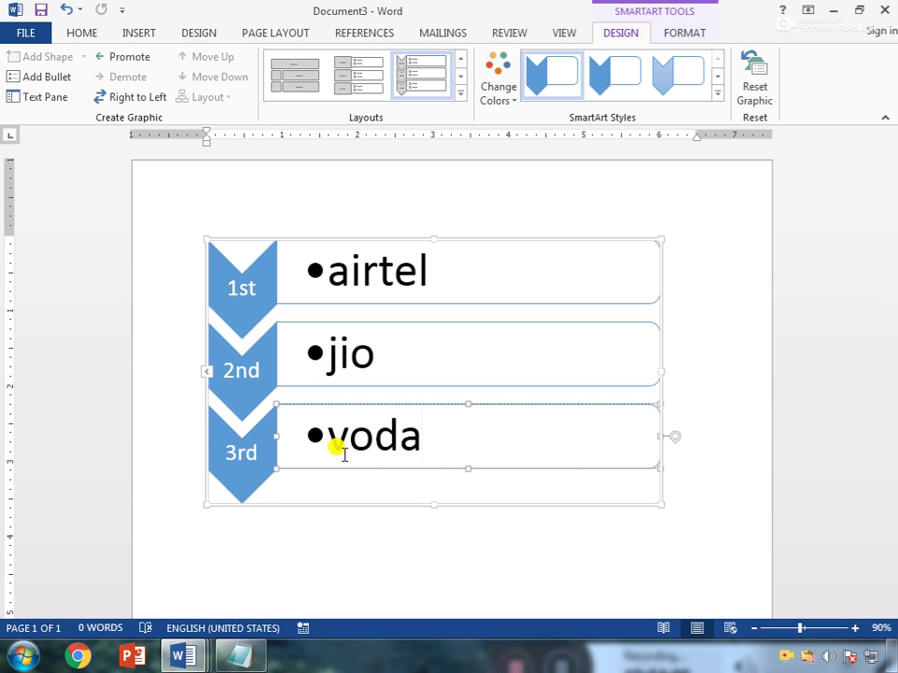
type("fin")
key("BackSpace")
key("BackSpace")
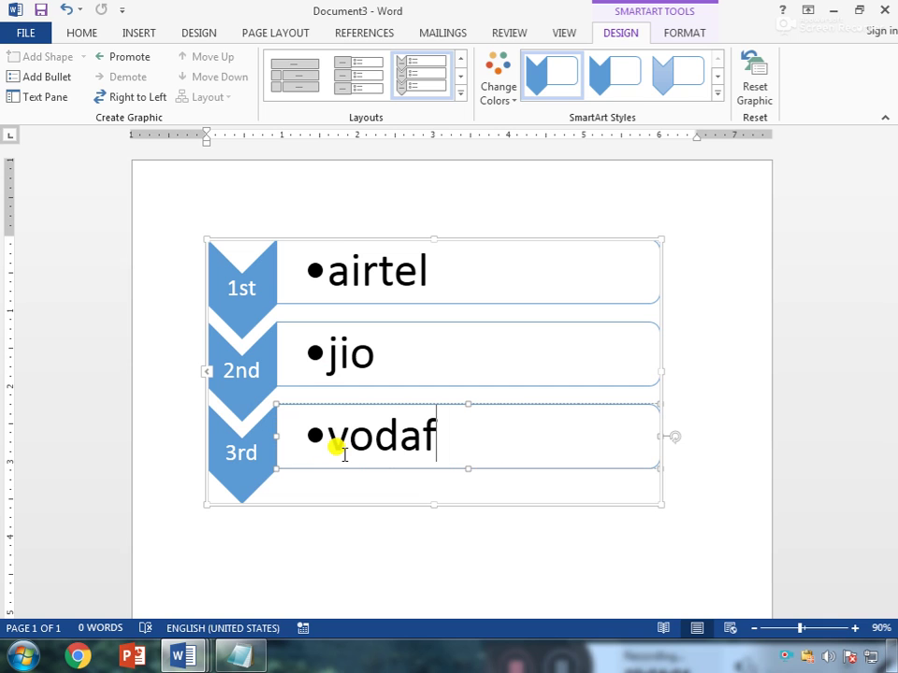
type("one")
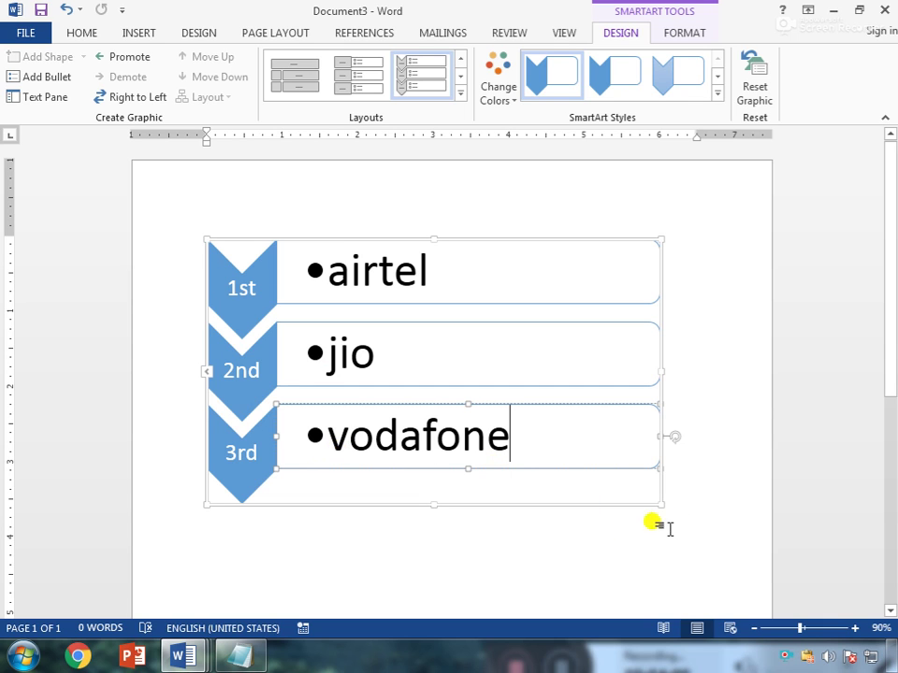
left_click(692, 510)
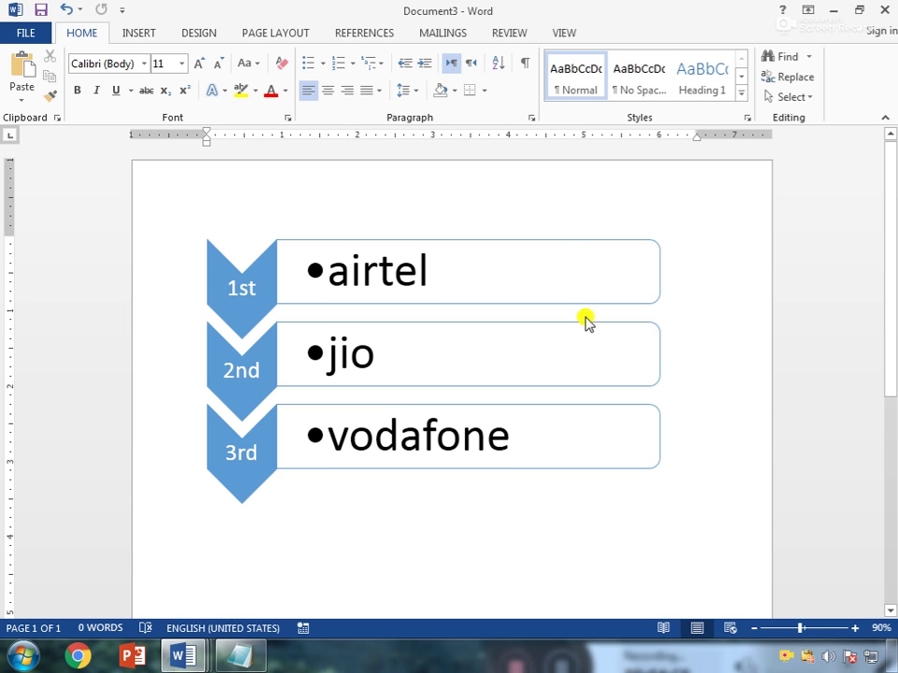
- Preview the available color variations on the chevron list graphic without applying one
left_click(598, 240)
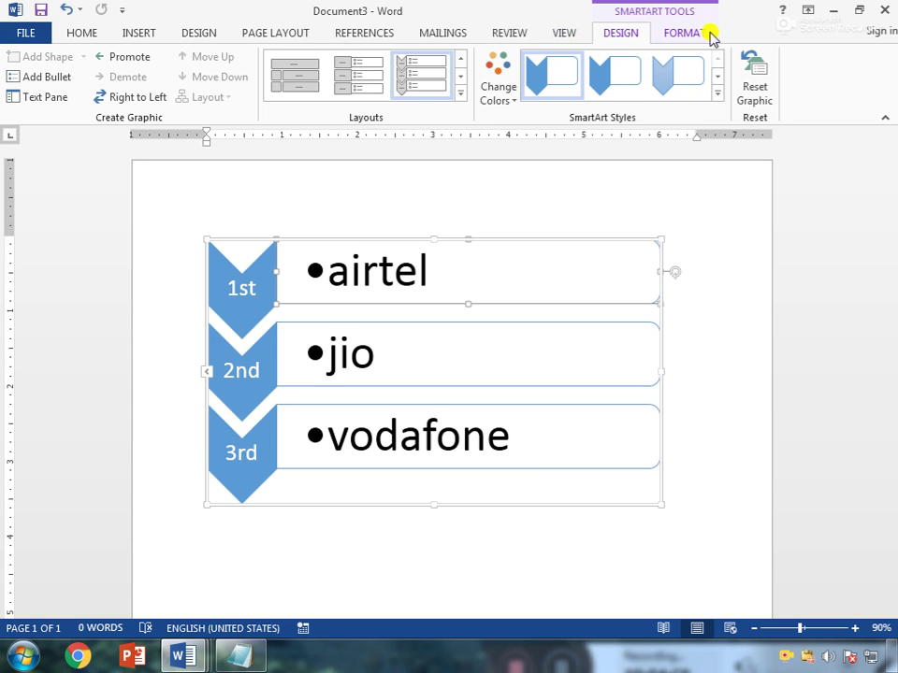
left_click(499, 93)
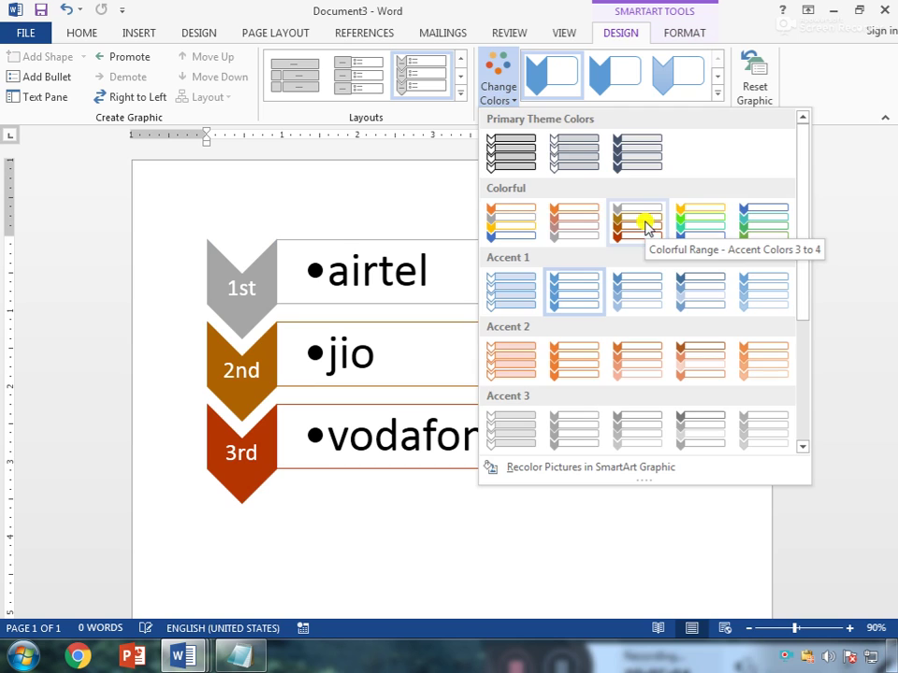
left_click(457, 200)
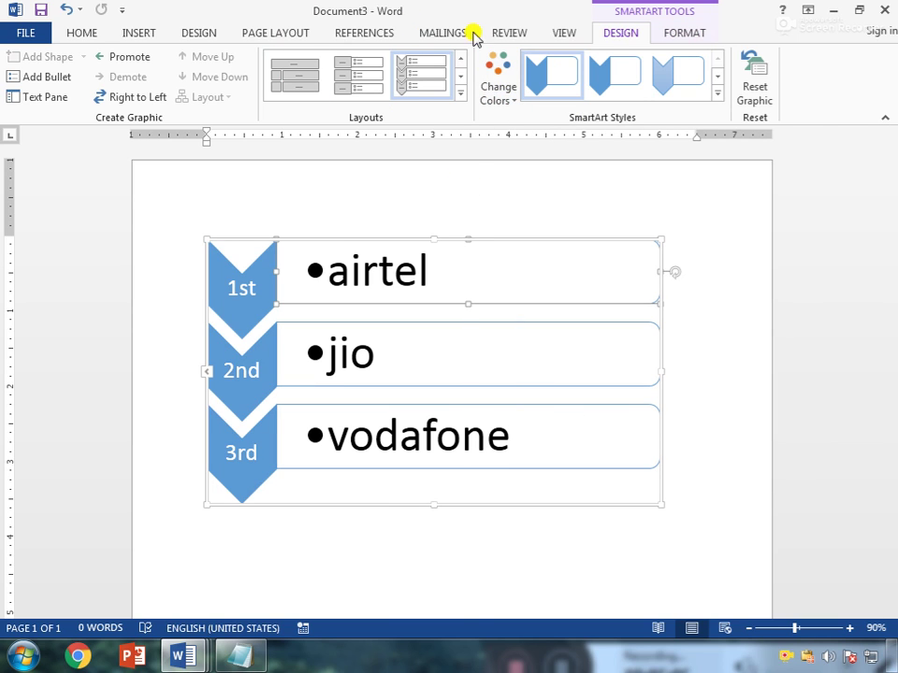
- Try a different list layout on the chevron graphic, and try adding a fourth chevron shape, undoing the addition
left_click(461, 94)
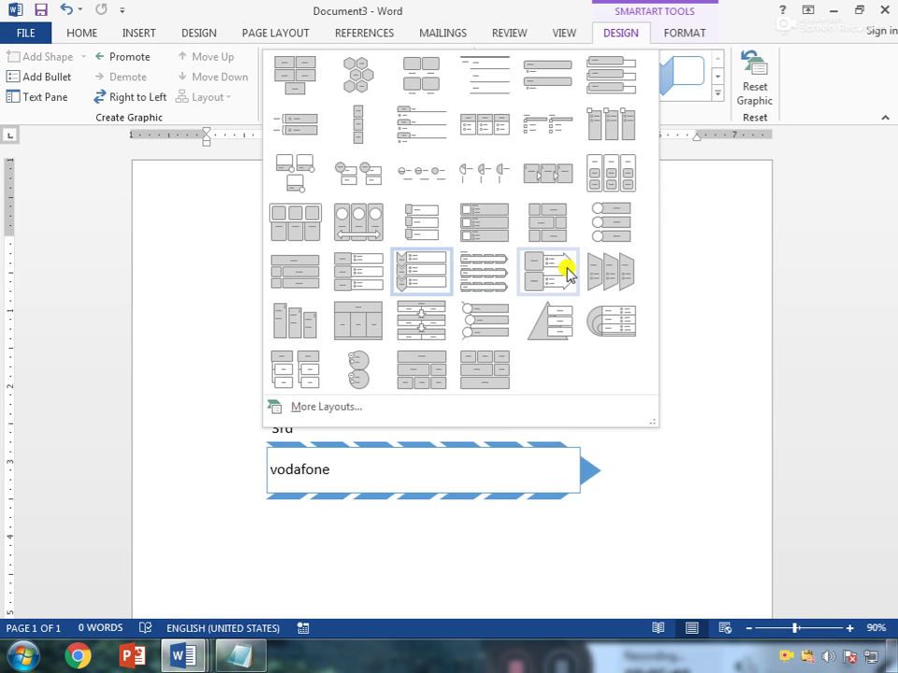
left_click(607, 272)
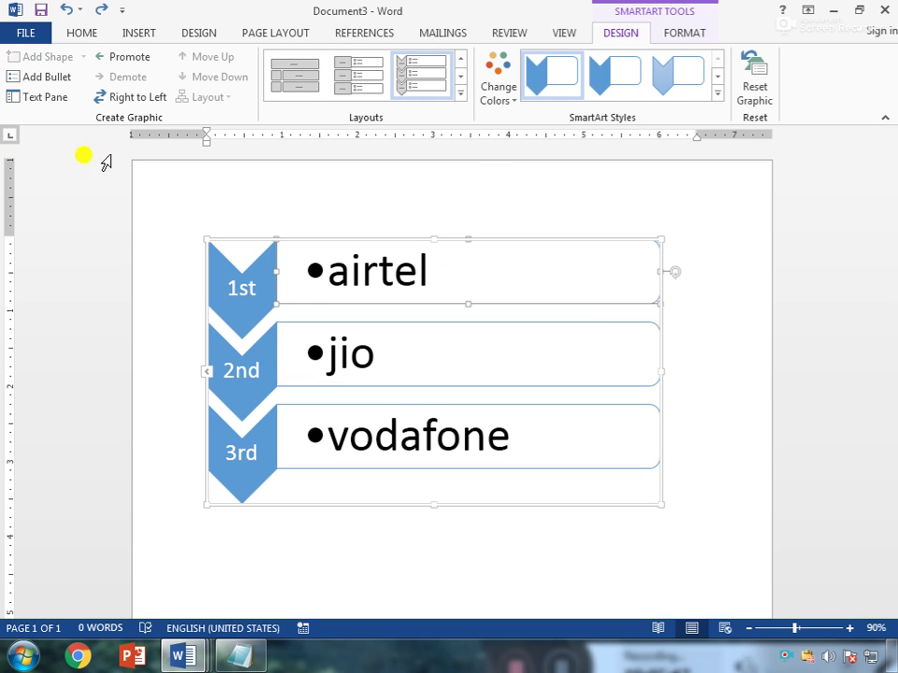
left_click(518, 430)
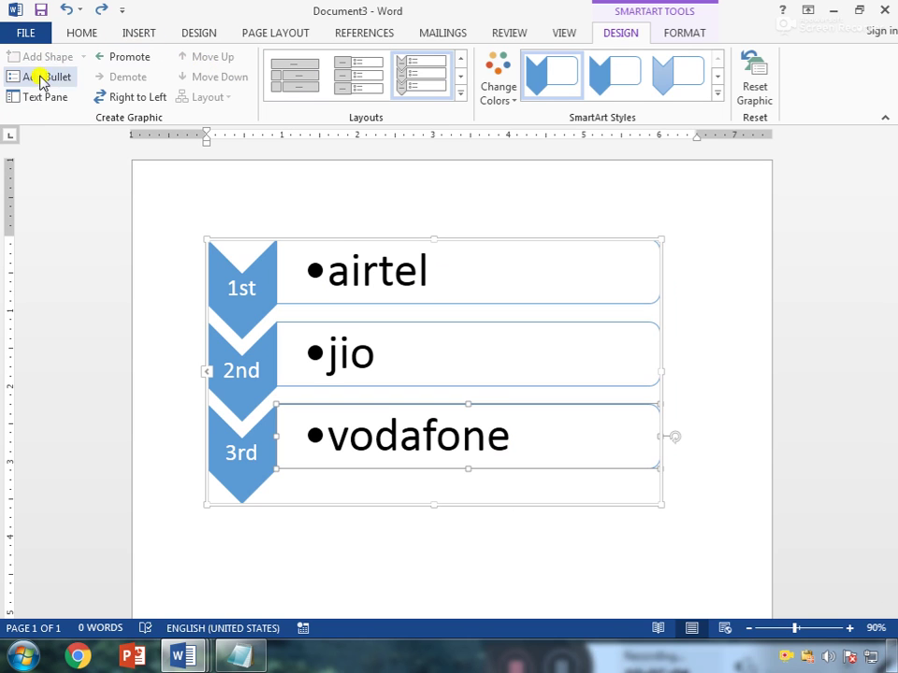
left_click(269, 488)
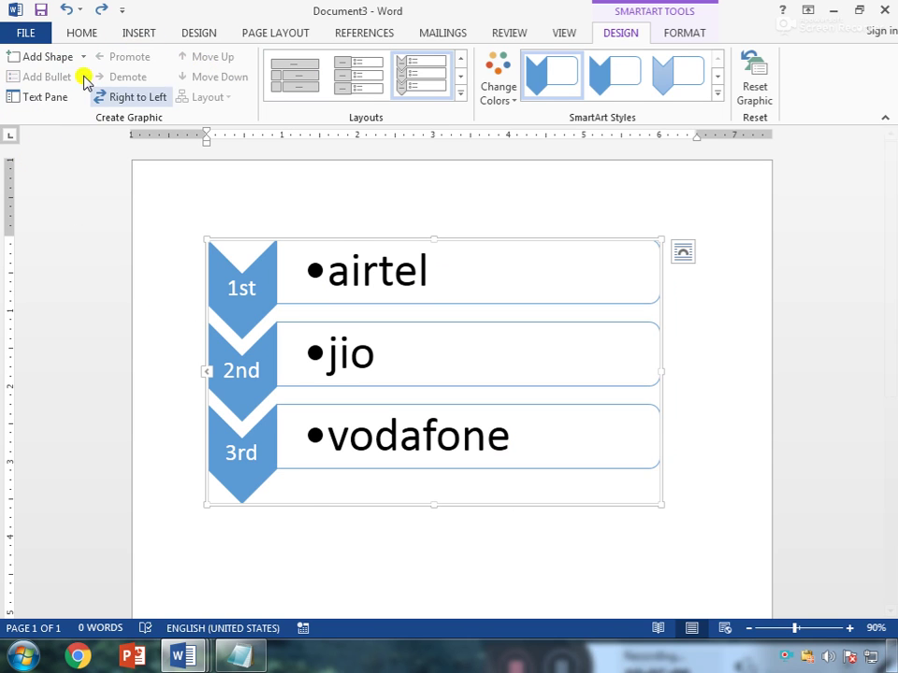
left_click(54, 58)
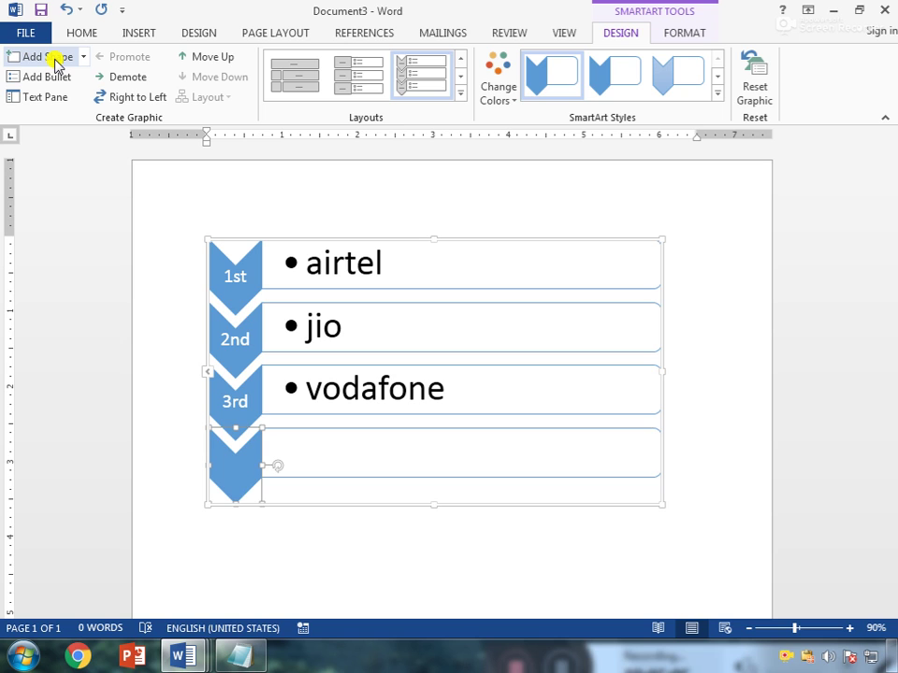
key("ctrl+z")
- Open the graphic's text pane, go through the entries for the three chevrons and their bullets, and close the pane
left_click(54, 93)
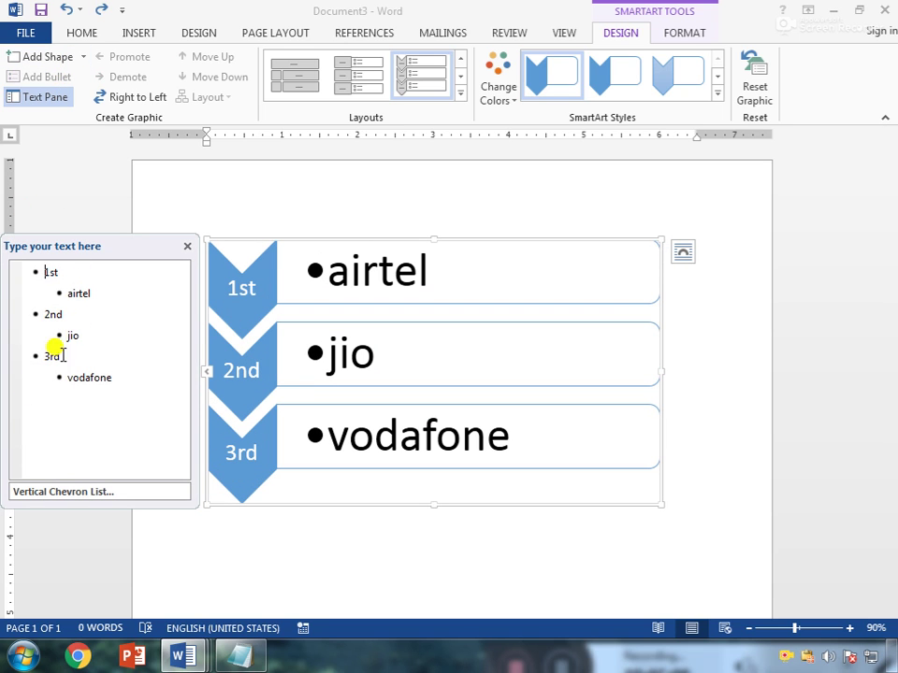
left_click(62, 314)
left_click(88, 297)
left_click(88, 315)
left_click(86, 354)
left_click(87, 376)
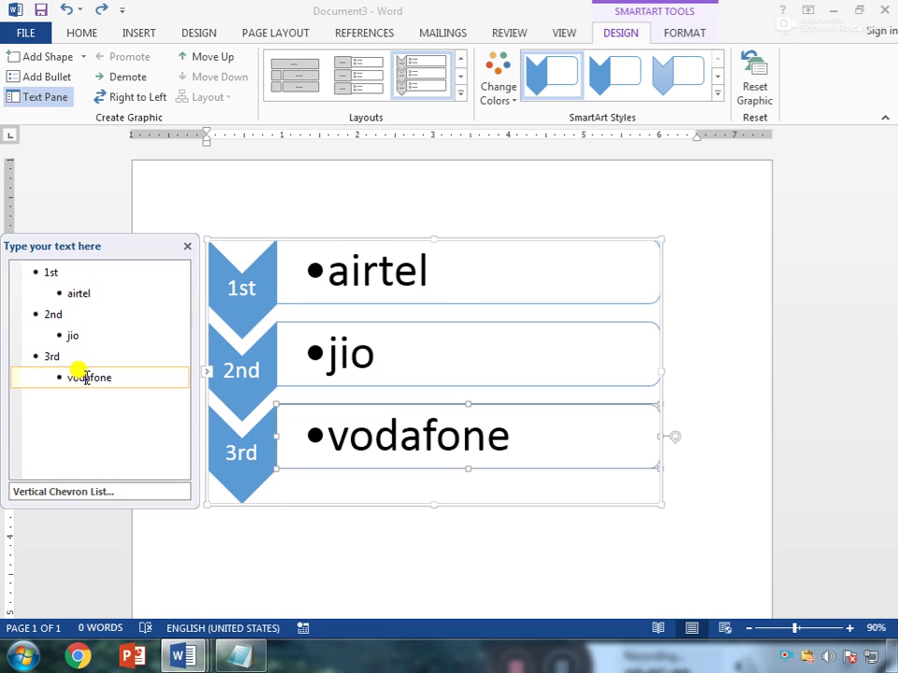
left_click(166, 294)
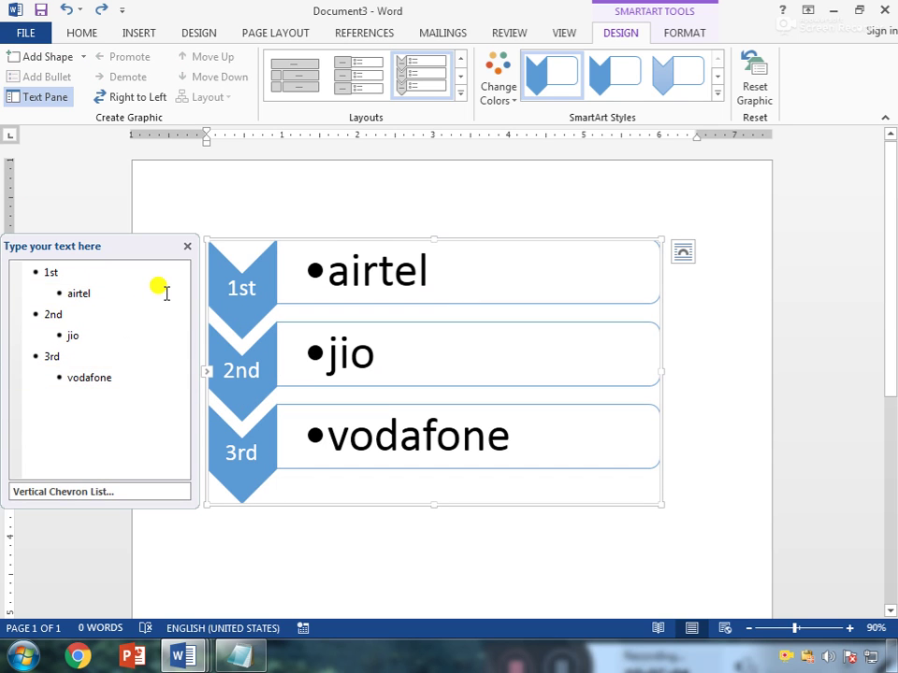
left_click(187, 247)
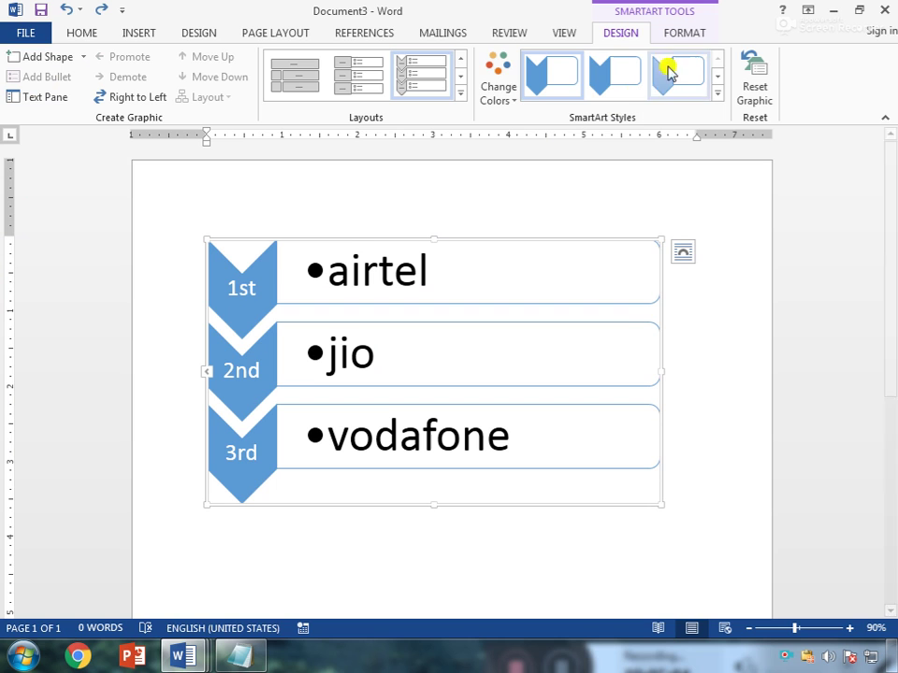
- Preview the SmartArt styles, including the 3-D ones, and the colorful color variations on the graphic without applying any
left_click(717, 93)
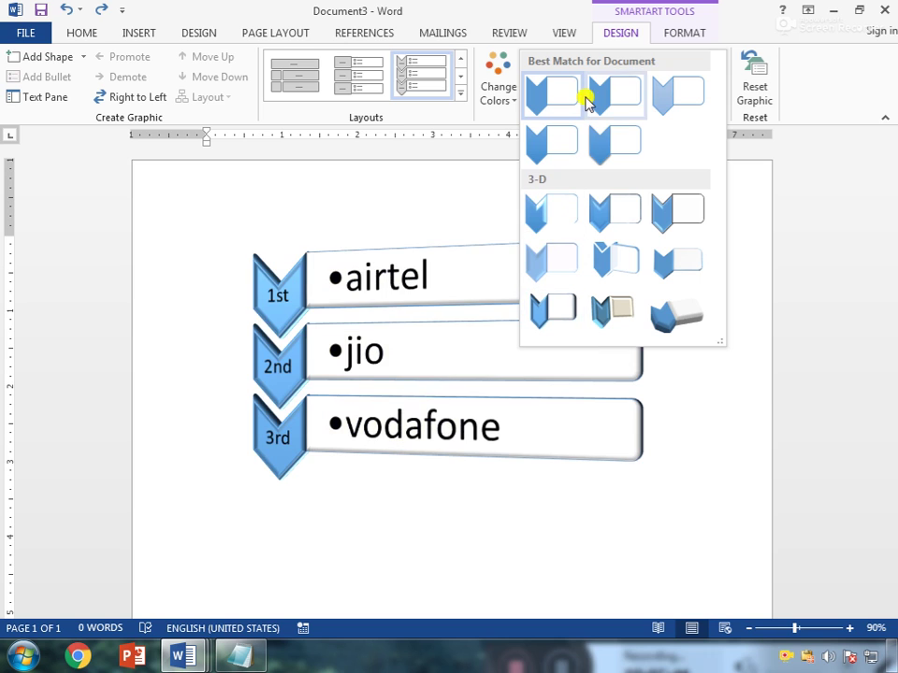
left_click(826, 421)
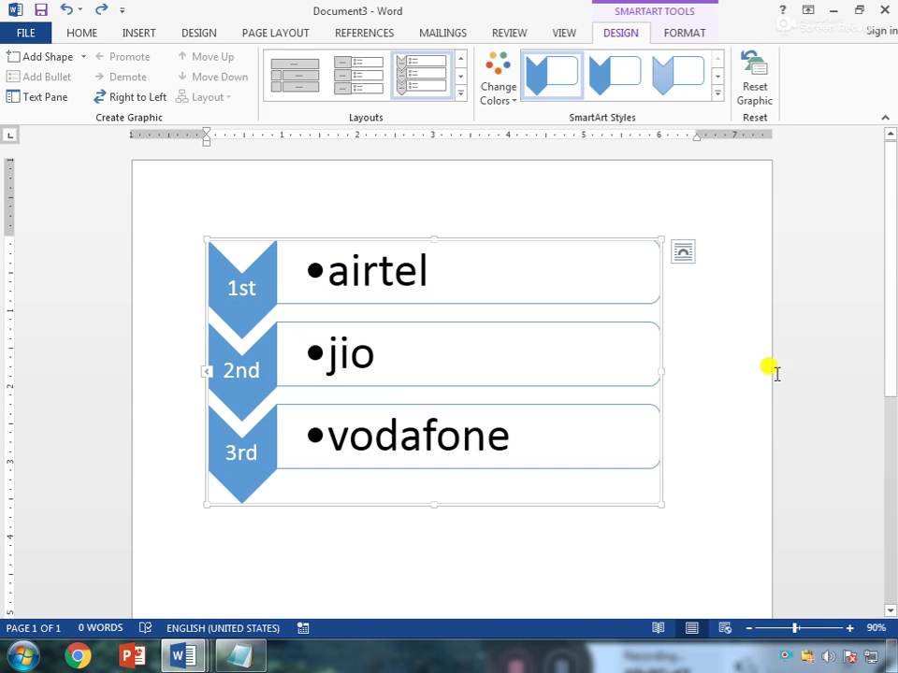
left_click(486, 88)
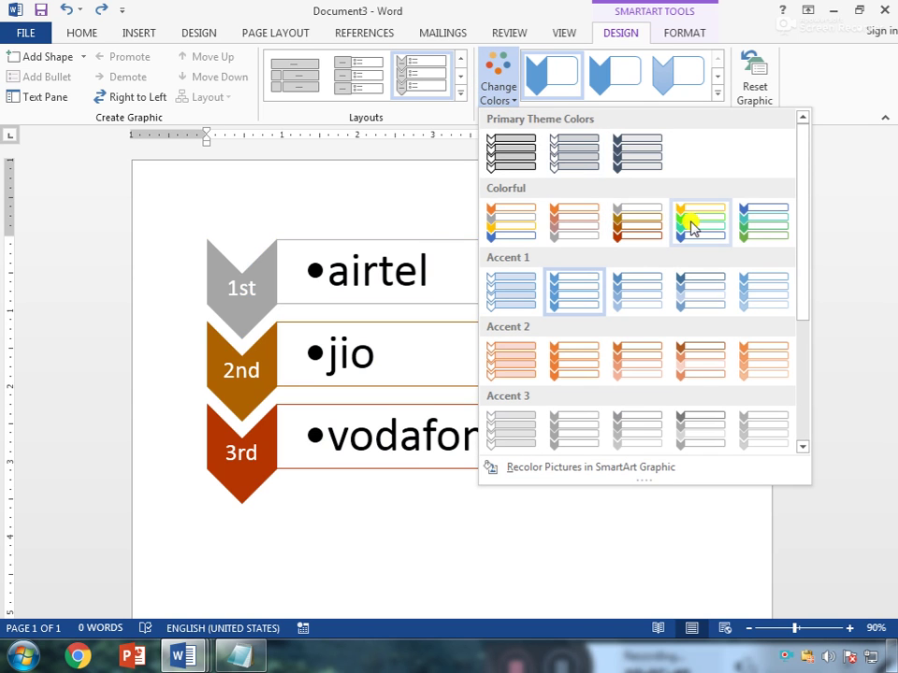
left_click(439, 177)
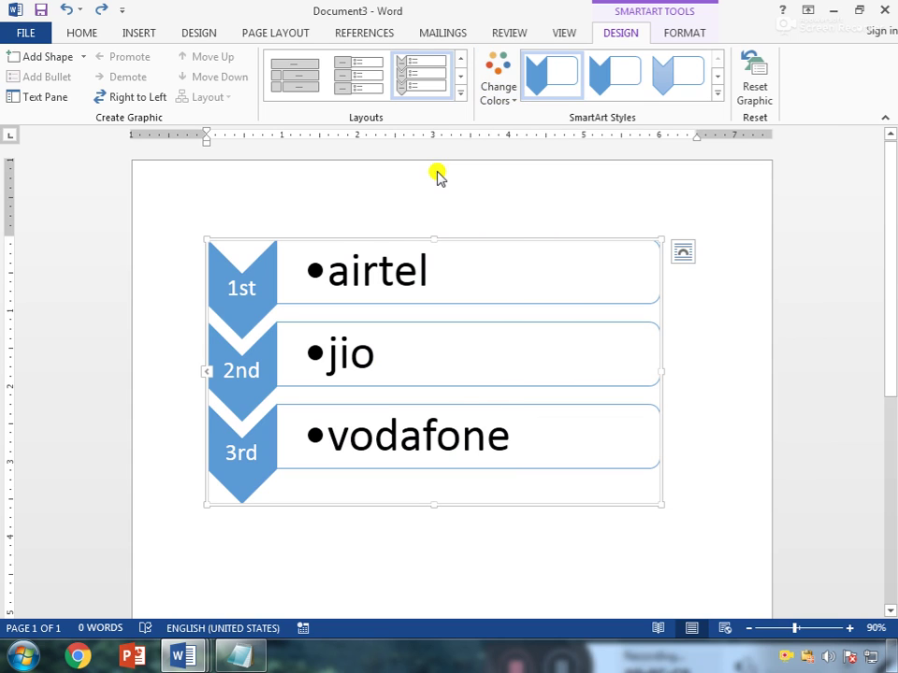
- Fill the airtel text box and the "1st" chevron with the standard light green color
left_click(695, 35)
left_click(510, 260)
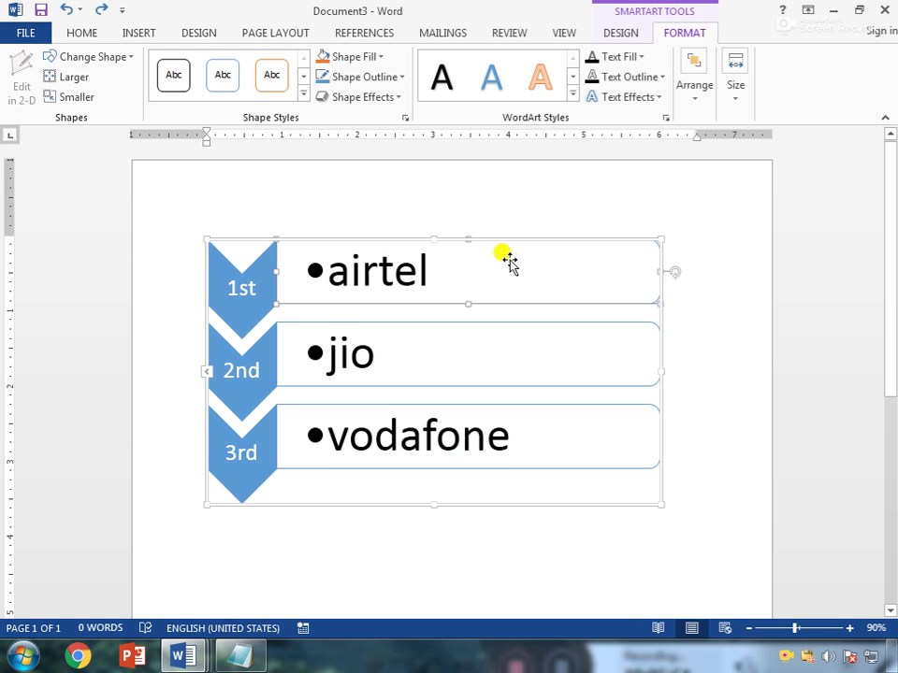
left_click(382, 58)
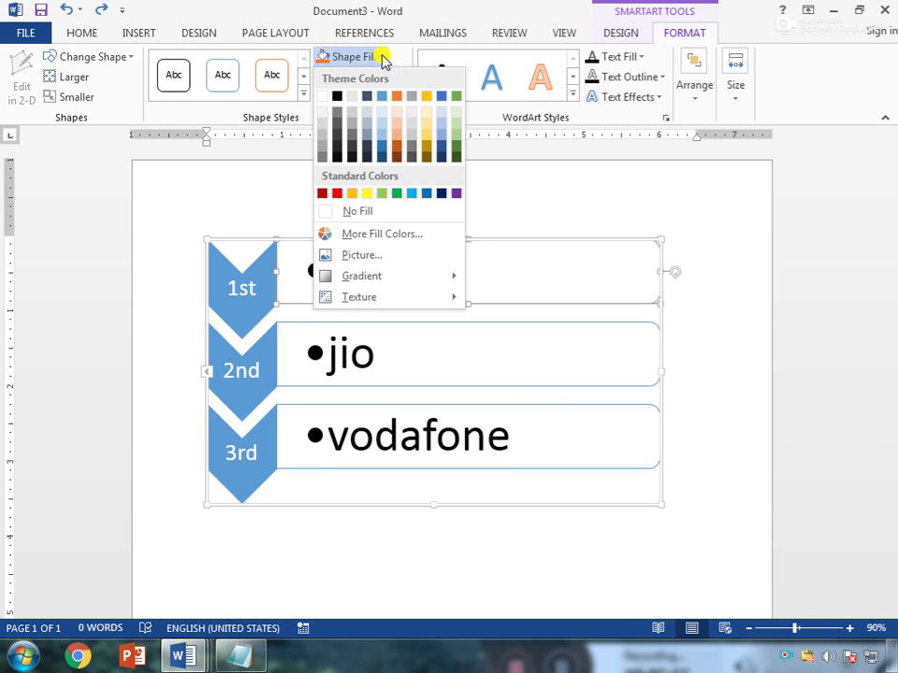
left_click(388, 193)
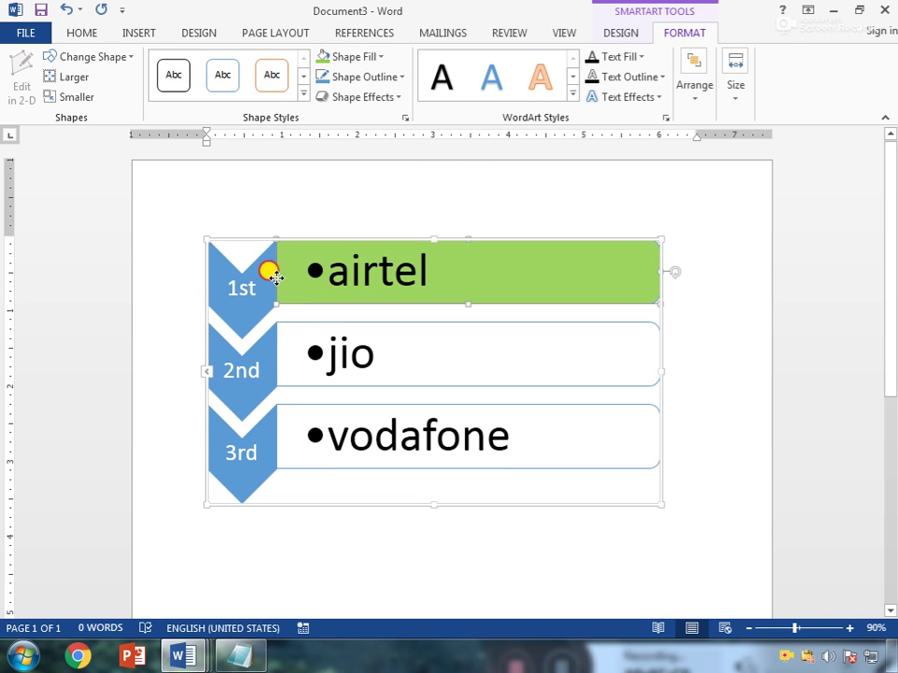
left_click(269, 281)
left_click(348, 58)
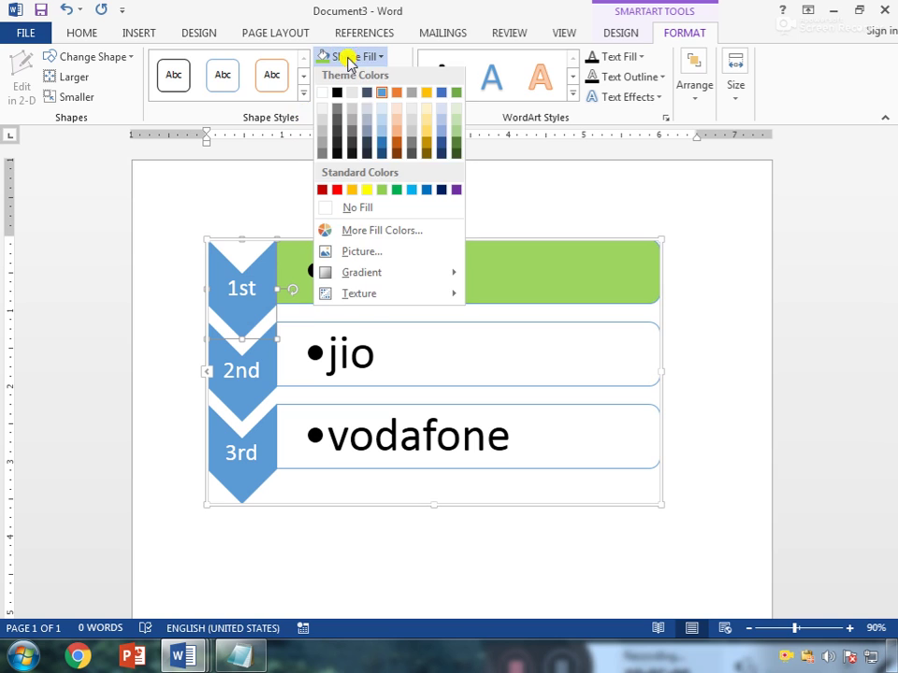
left_click(379, 194)
- Apply the fifth preset shape effect to the airtel text box and the "1st" chevron together
left_click(516, 286)
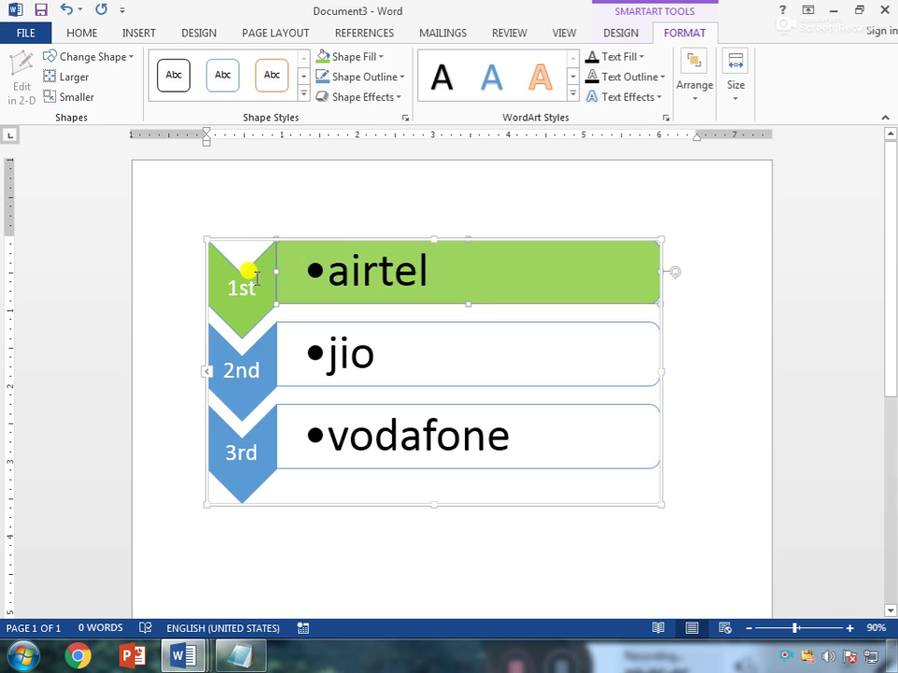
left_click(368, 97)
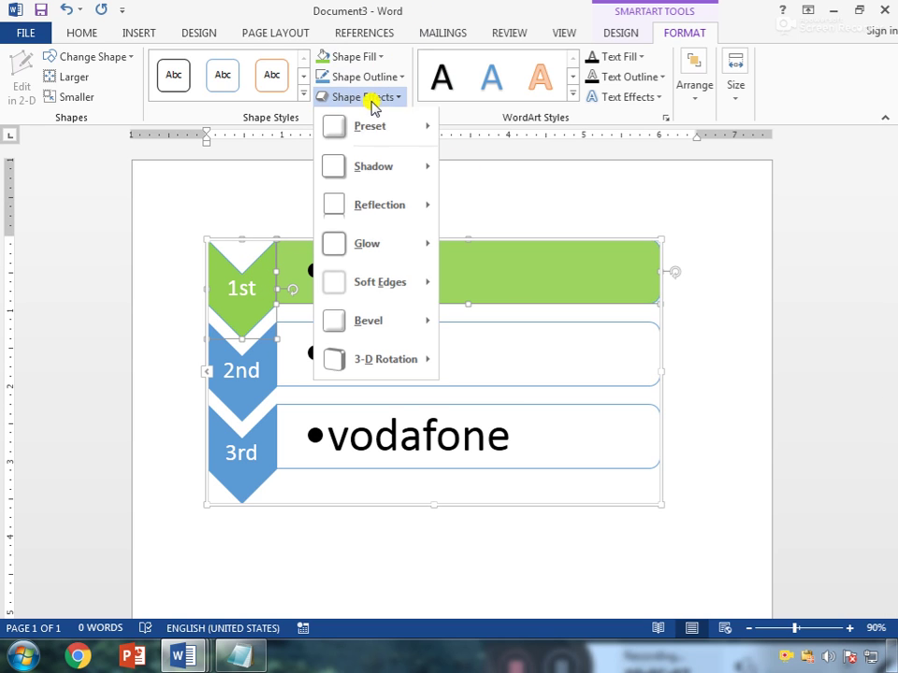
mouse_move(374, 132)
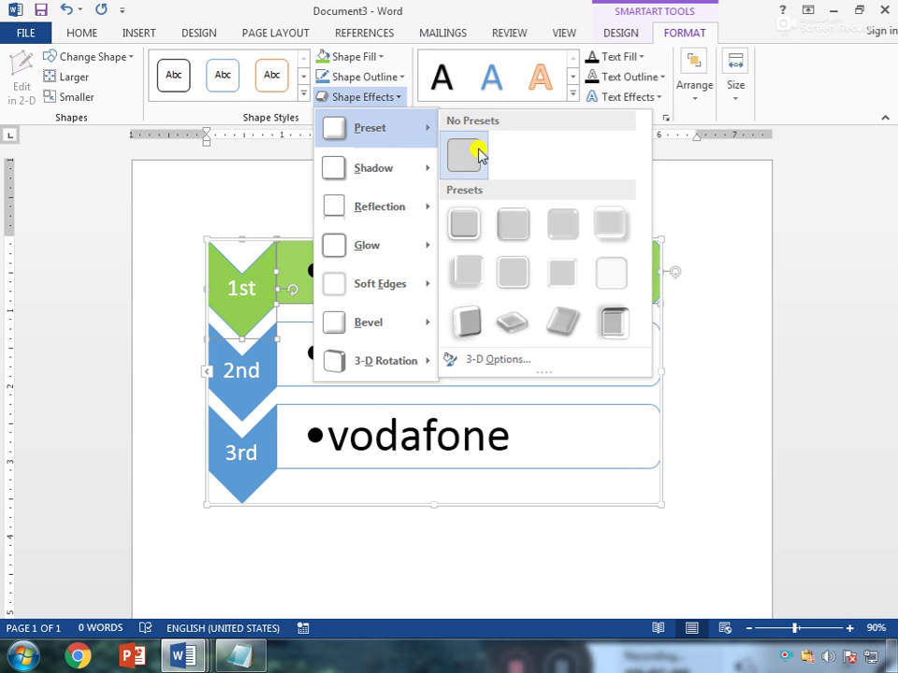
left_click(471, 271)
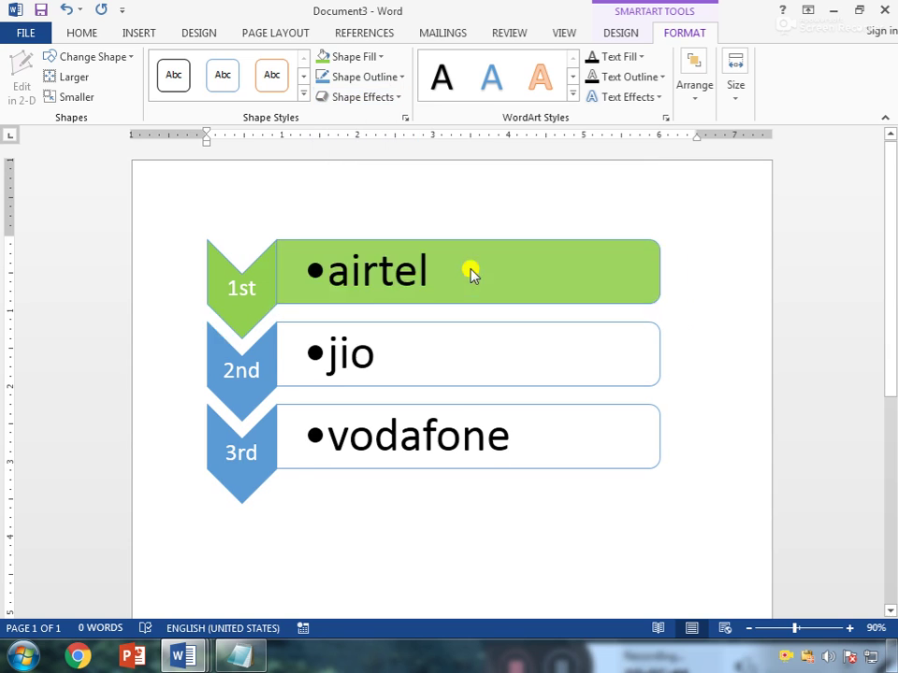
- Fill the jio text box and the "2nd" chevron with standard orange and apply the fifth preset shape effect to both
left_click(491, 360)
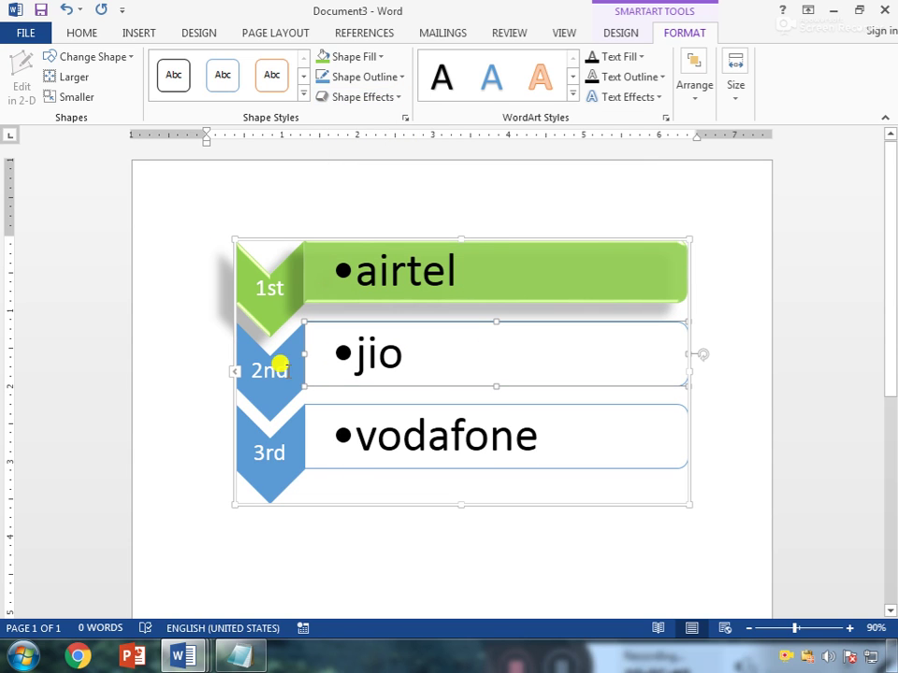
left_click(354, 56)
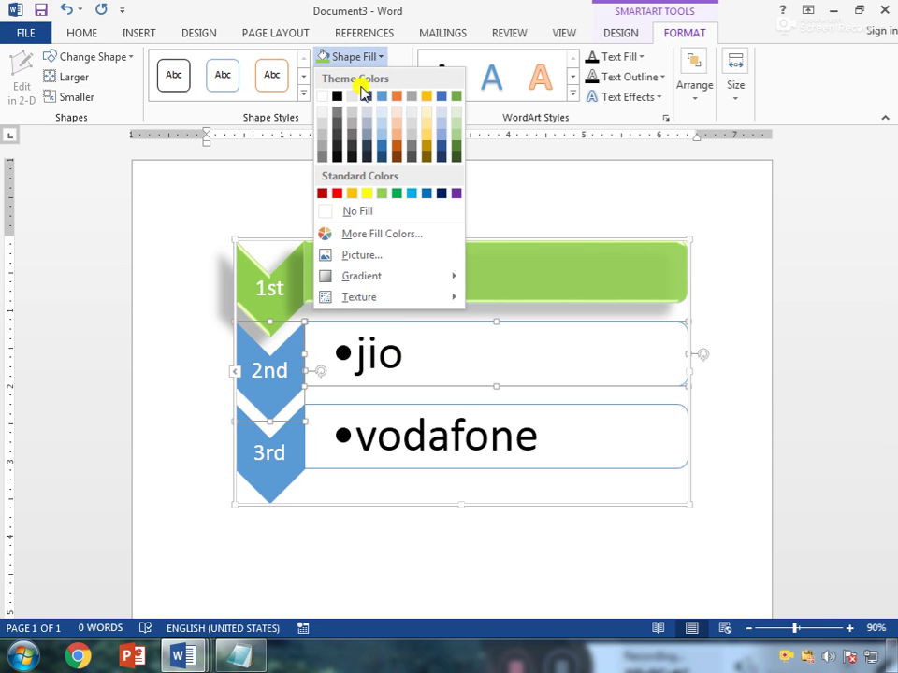
left_click(352, 193)
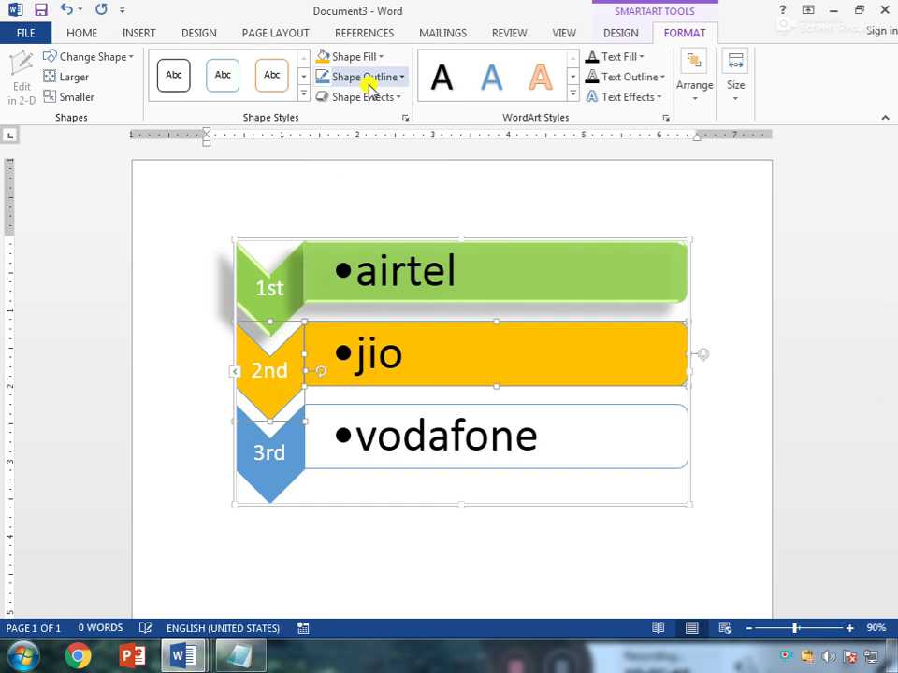
left_click(375, 97)
mouse_move(380, 134)
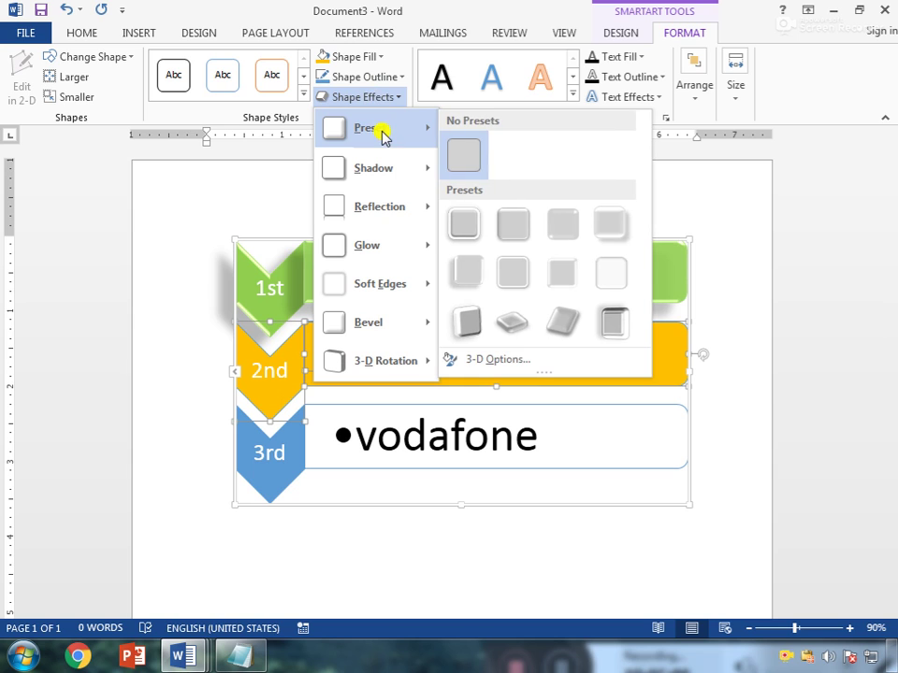
left_click(468, 269)
- Apply the fifth preset shape effect and a standard red fill to the vodafone text box and the "3rd" chevron, and deselect the graphic
left_click(495, 413)
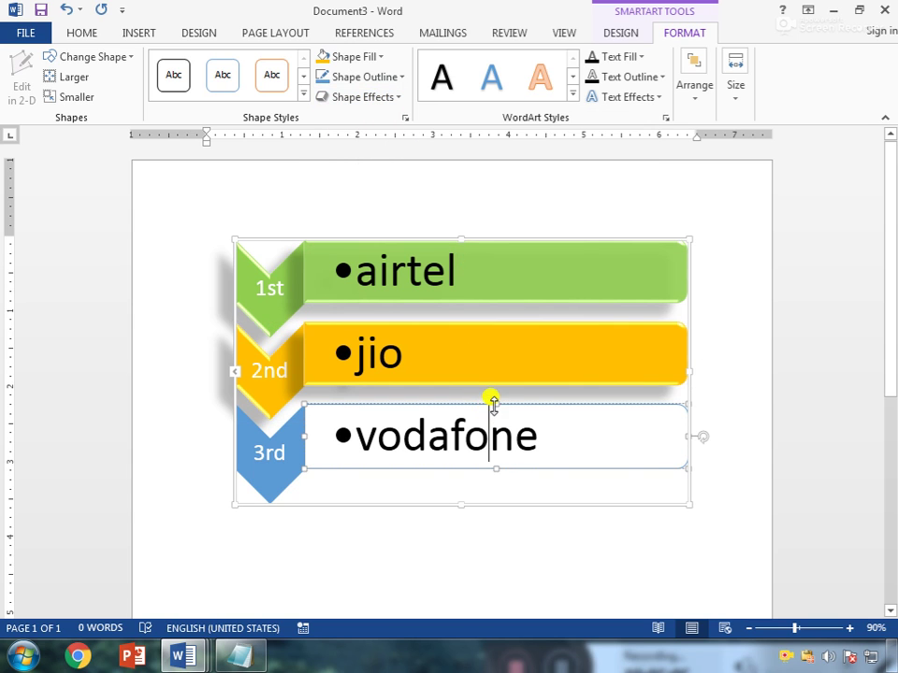
left_click(287, 441, "ctrl")
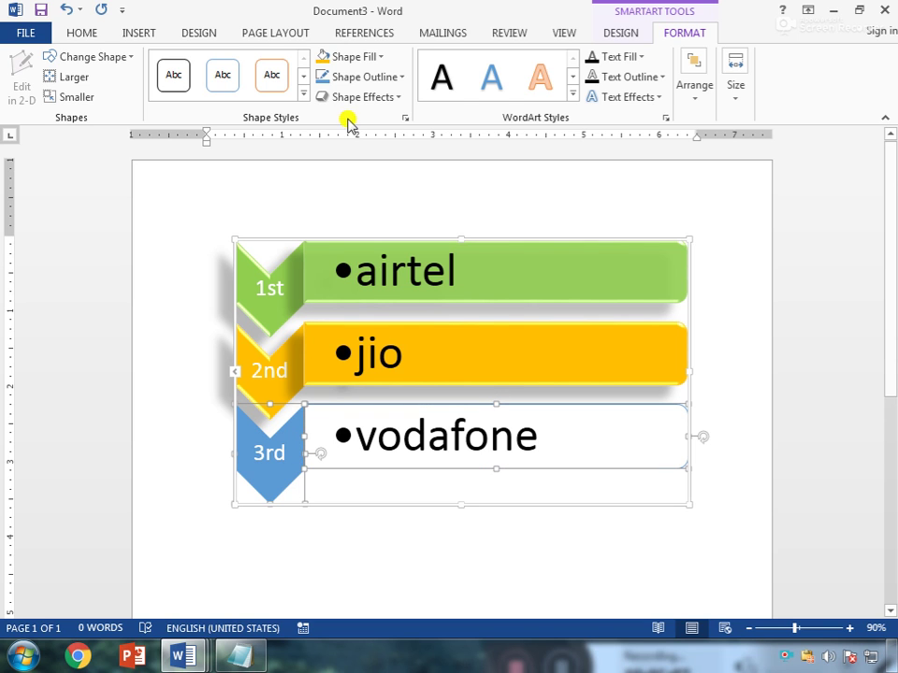
left_click(357, 97)
mouse_move(373, 132)
left_click(460, 268)
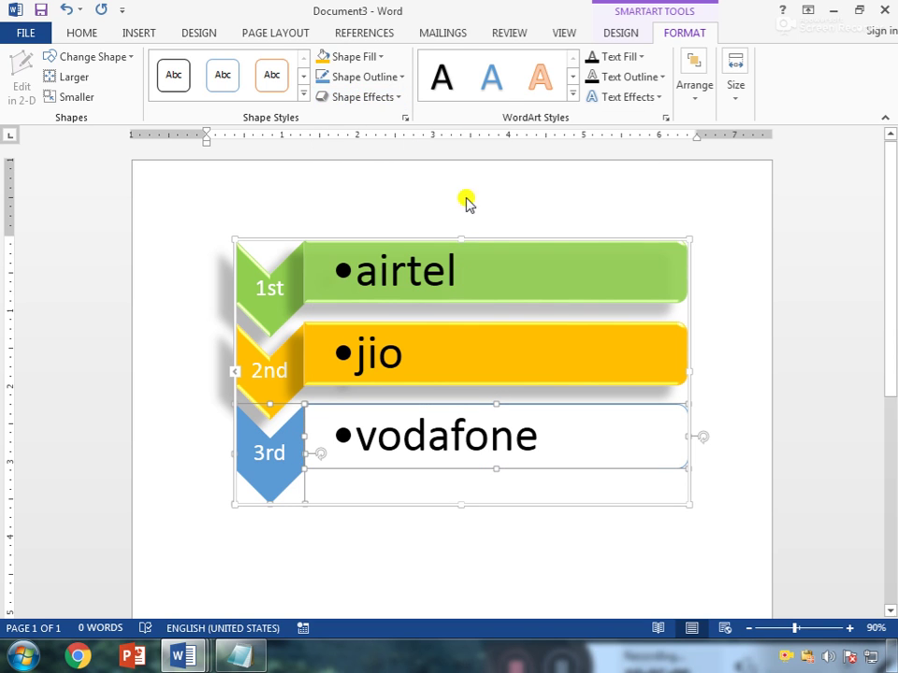
left_click(378, 57)
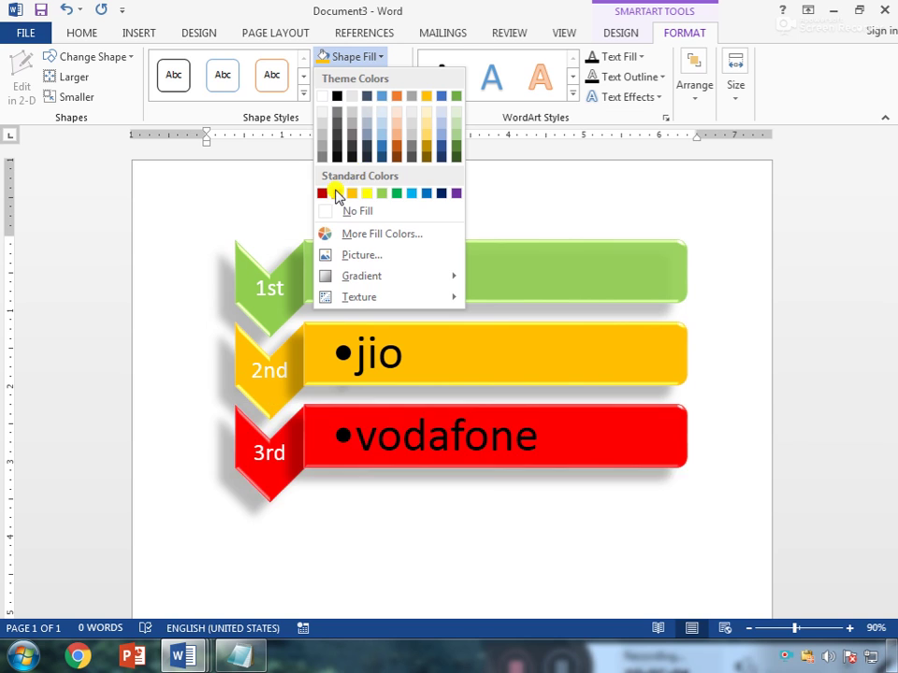
left_click(337, 192)
left_click(713, 361)
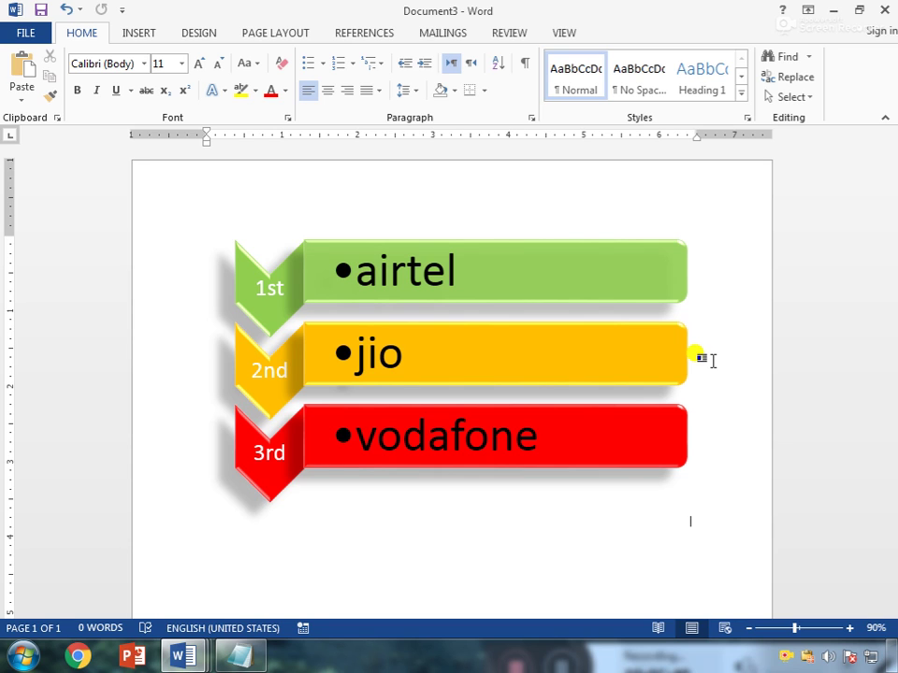
- Shorten the jio text box at its right end and the vodafone text box even more, so the three bars step down in length
left_click(610, 335)
left_click_drag(304, 354, 328, 327)
left_click(305, 441)
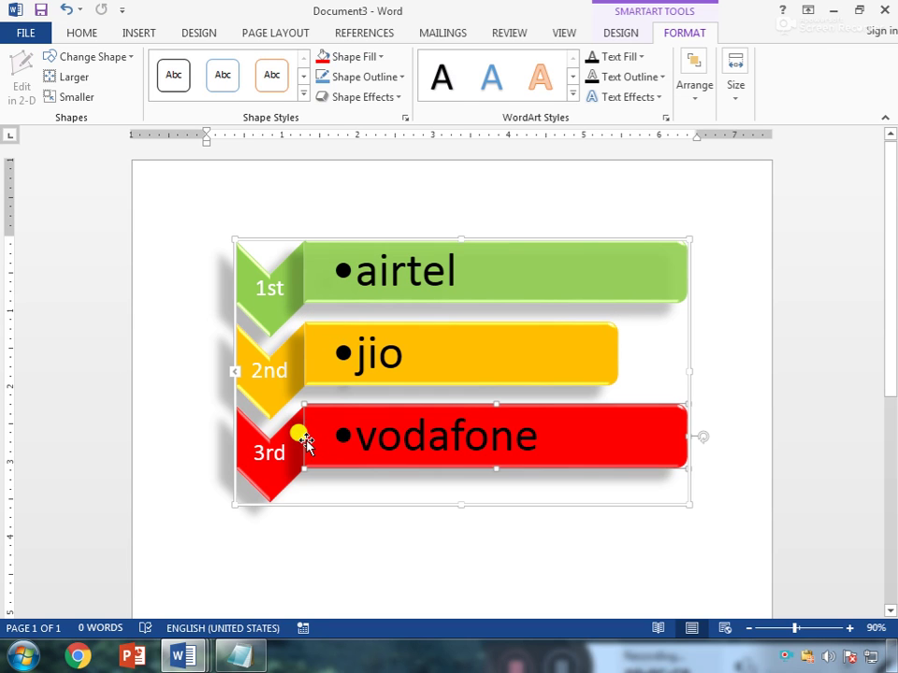
left_click_drag(301, 431, 328, 436)
left_click_drag(350, 437, 337, 397)
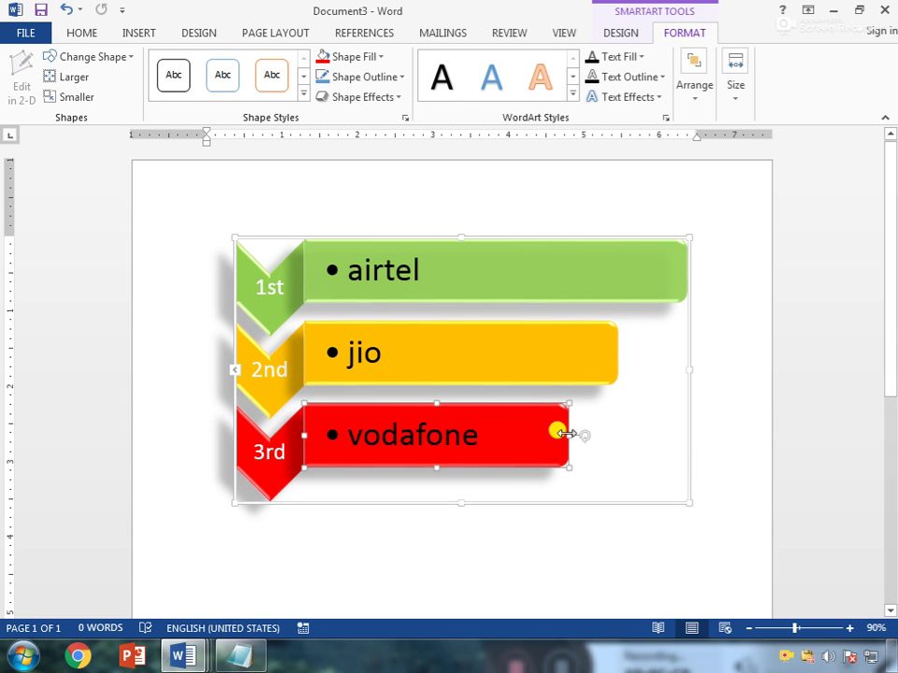
left_click_drag(567, 432, 510, 435)
mouse_move(431, 423)
left_mouse_down()
mouse_move(433, 408)
mouse_move(440, 417)
left_mouse_up()
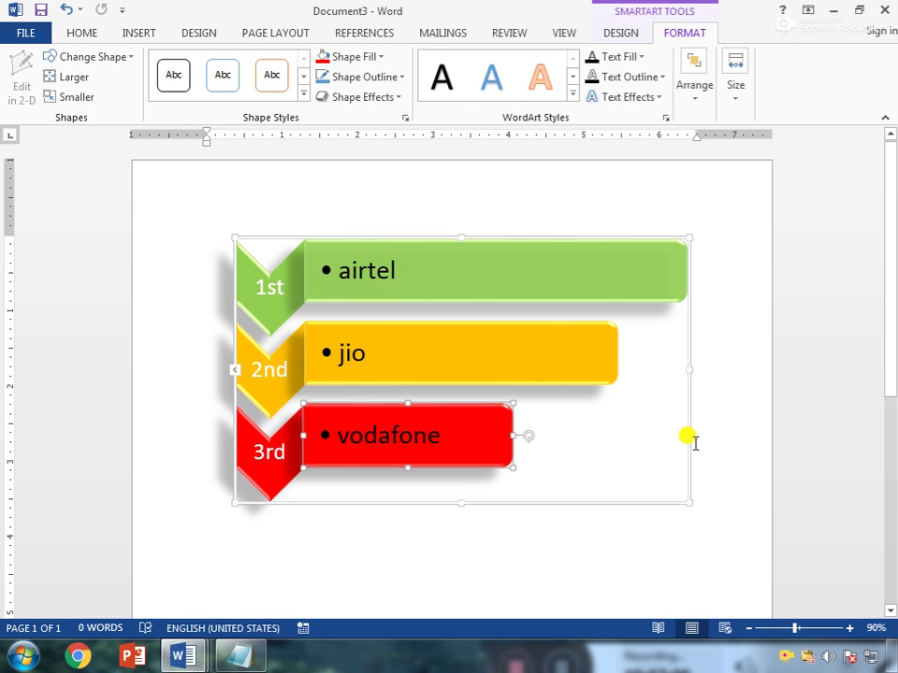
left_click(693, 449)
- Enlarge the vodafone text to 32 pt, colour it white, and deselect the graphic
left_click(383, 425)
double_click(384, 427)
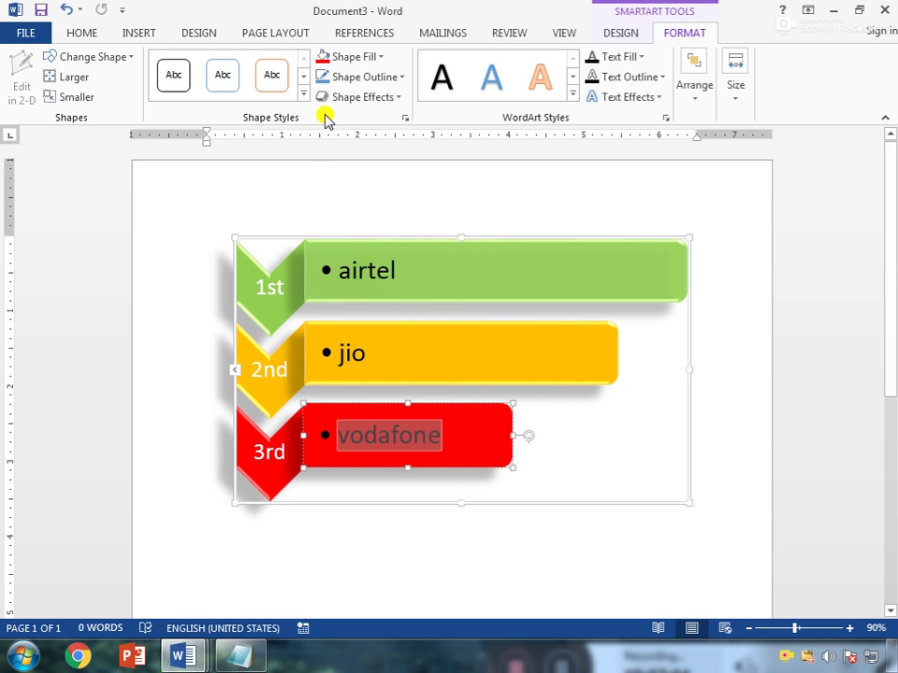
left_click(86, 37)
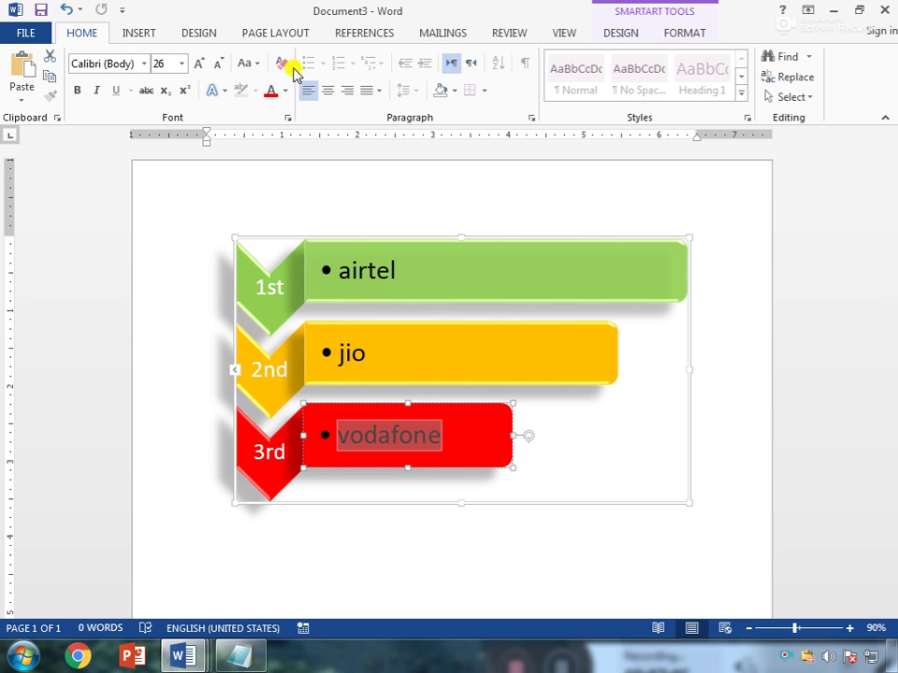
left_click(201, 63)
left_click(201, 62)
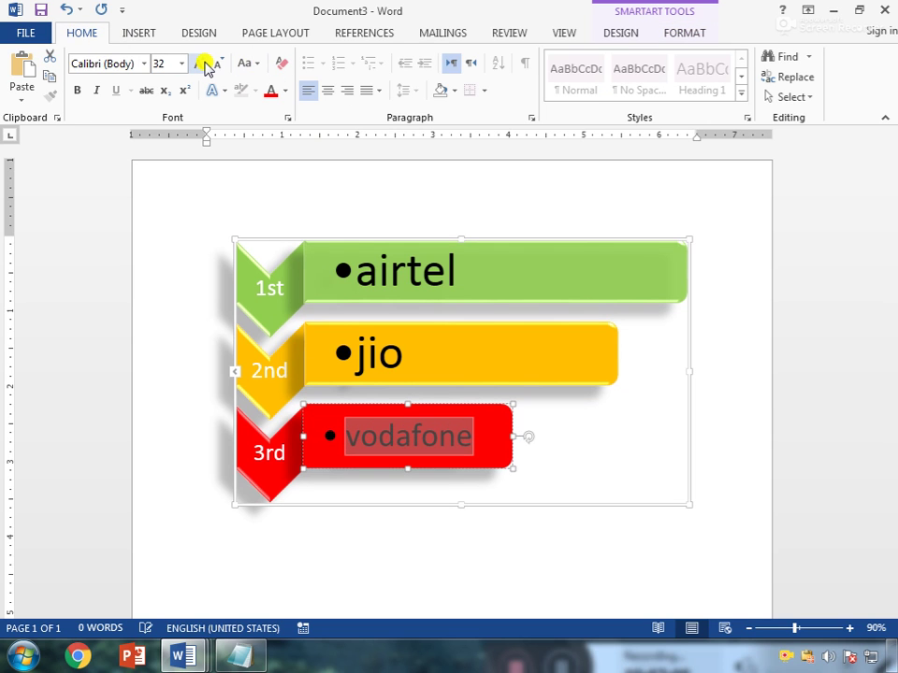
left_click(285, 91)
left_click(268, 159)
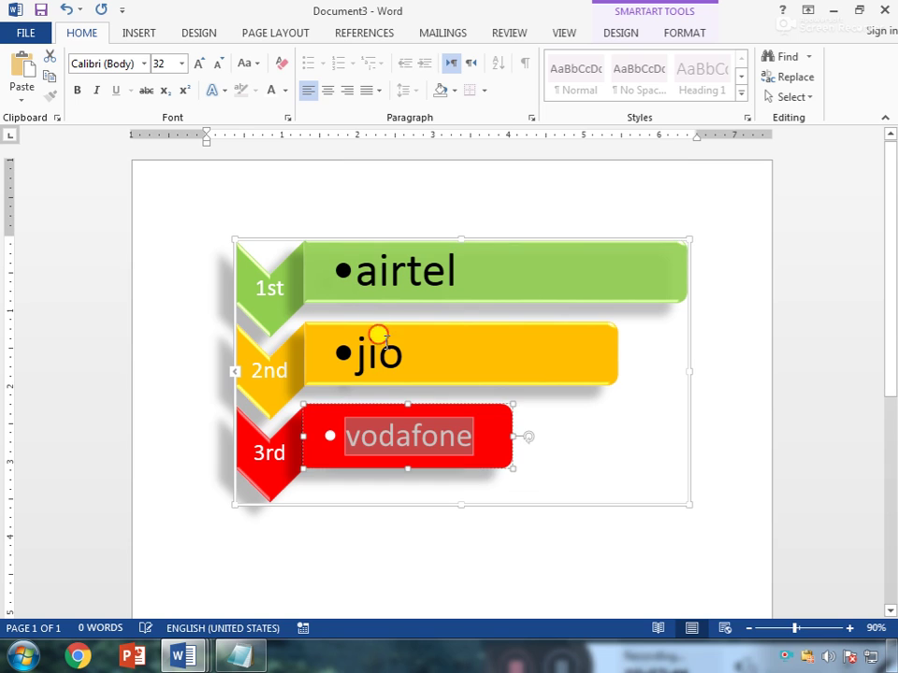
left_click(418, 353)
left_click(726, 459)
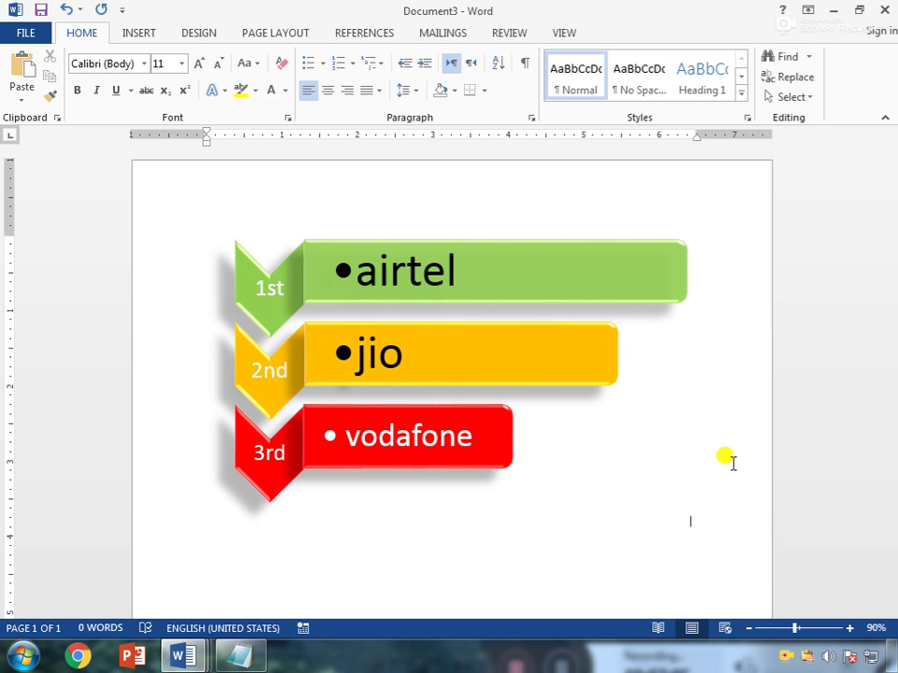
- Create a new blank document and insert a Chevron Accent Process SmartArt graphic from the Process category
key("ctrl+n")
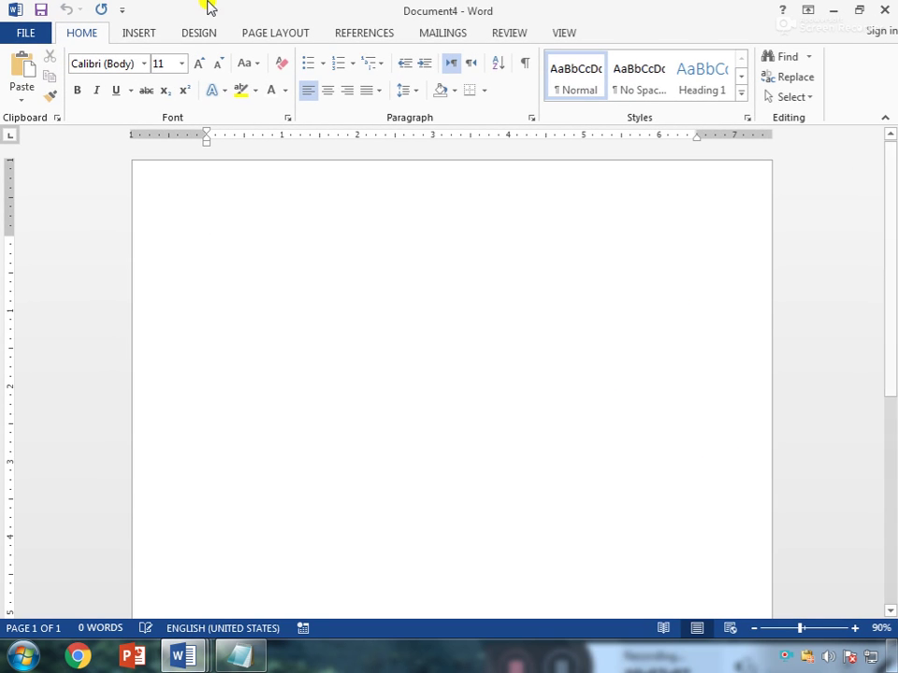
left_click(150, 32)
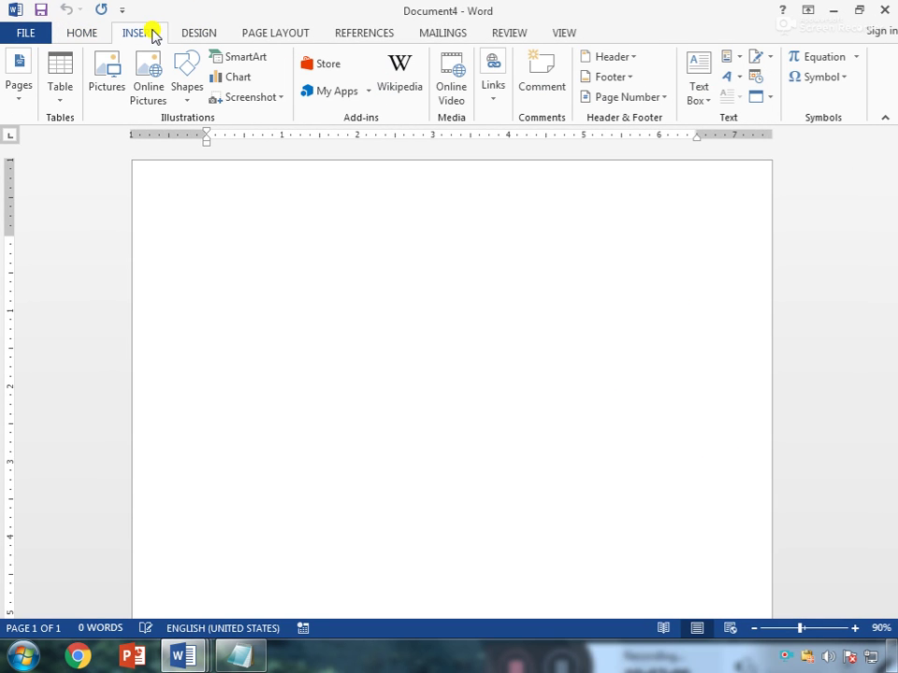
left_click(258, 55)
left_click(177, 245)
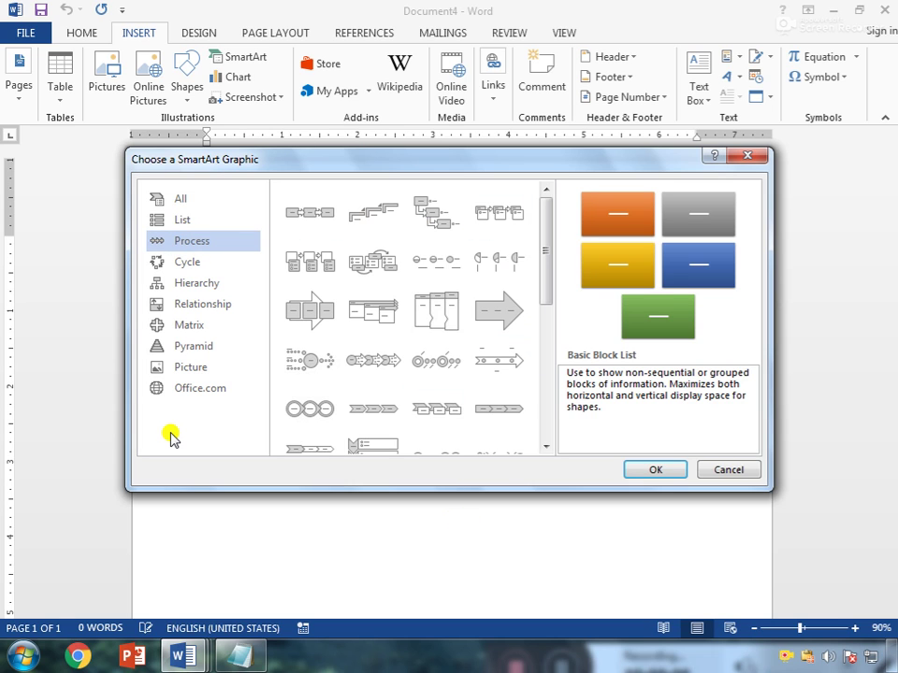
left_click(431, 413)
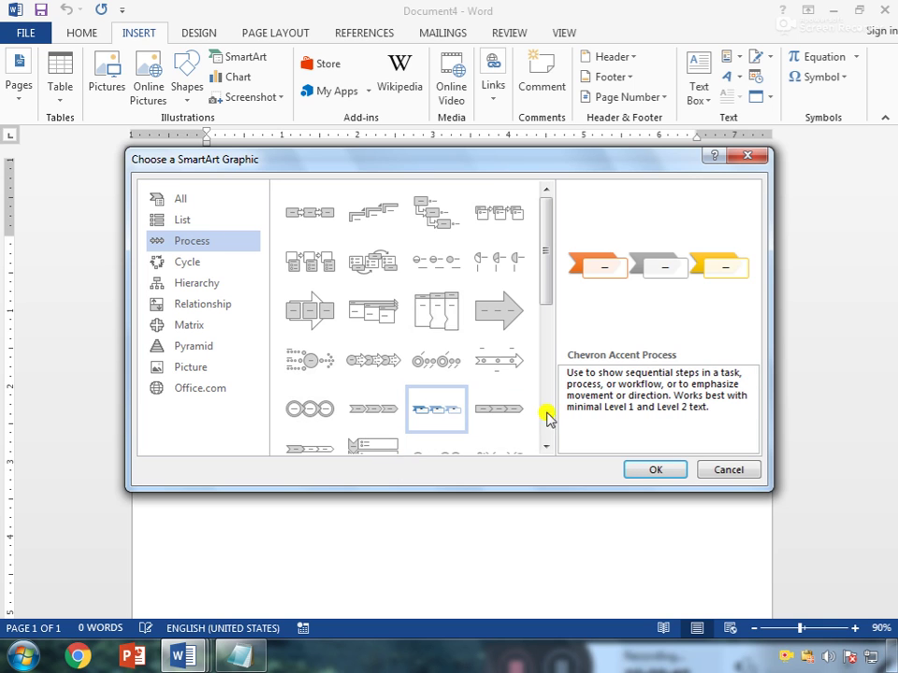
left_click(640, 472)
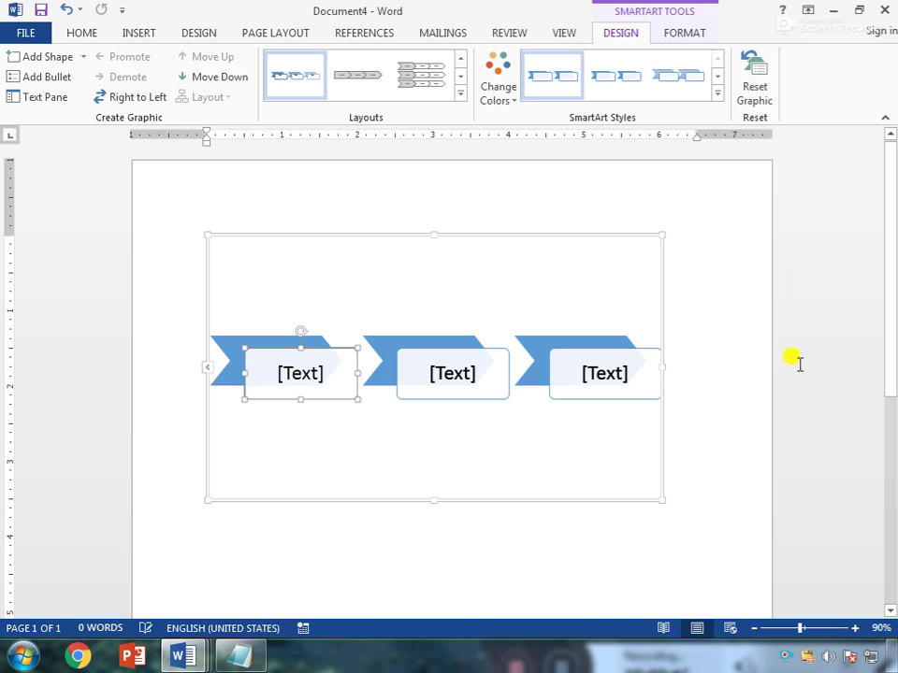
- Label the first chevron's text box "sim buy" and the second one "payment"
left_click(318, 367)
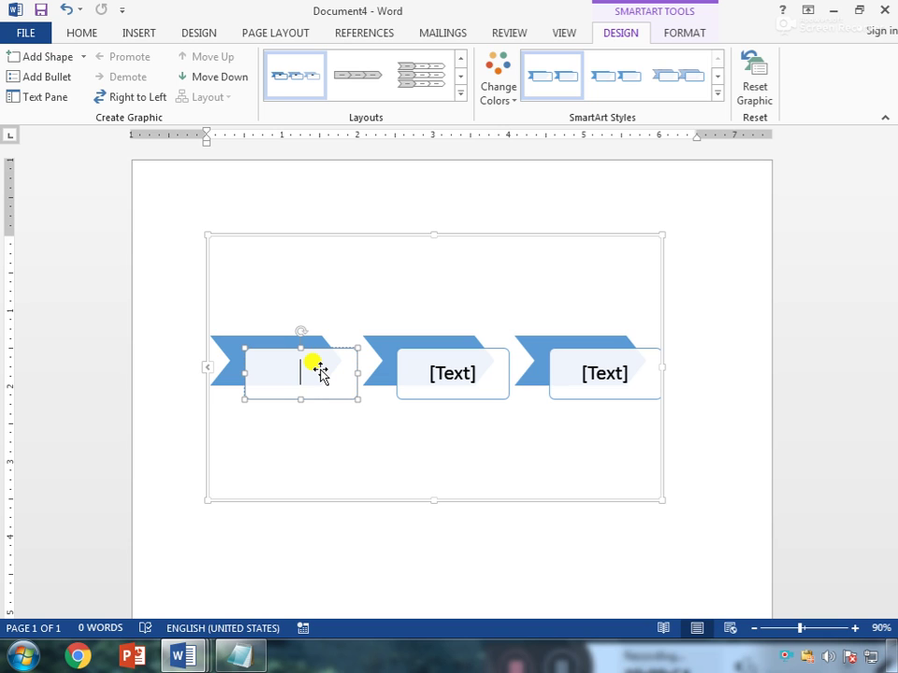
type("sim buy")
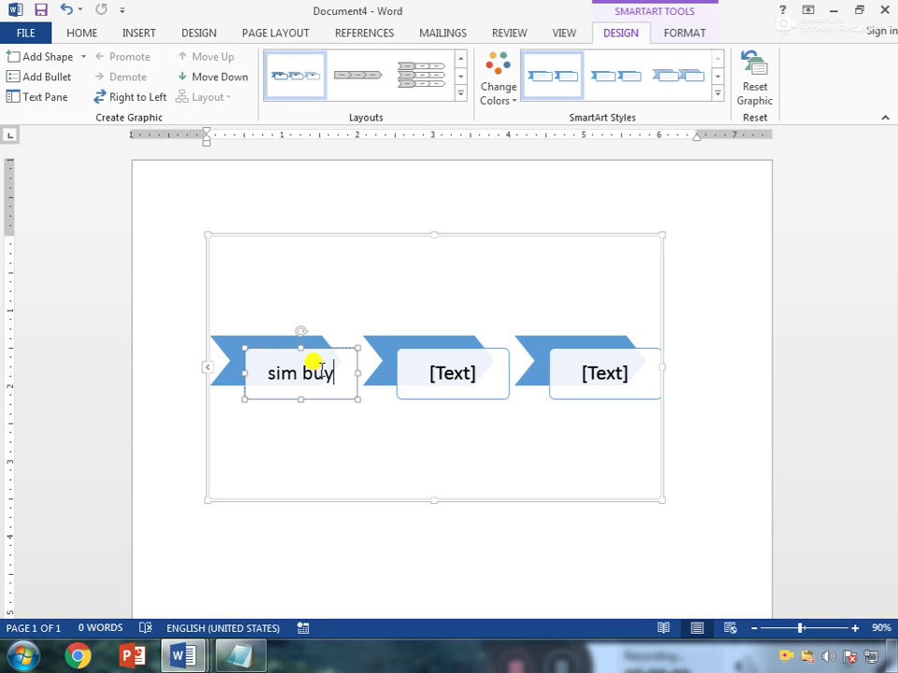
left_click(442, 383)
left_click(446, 376)
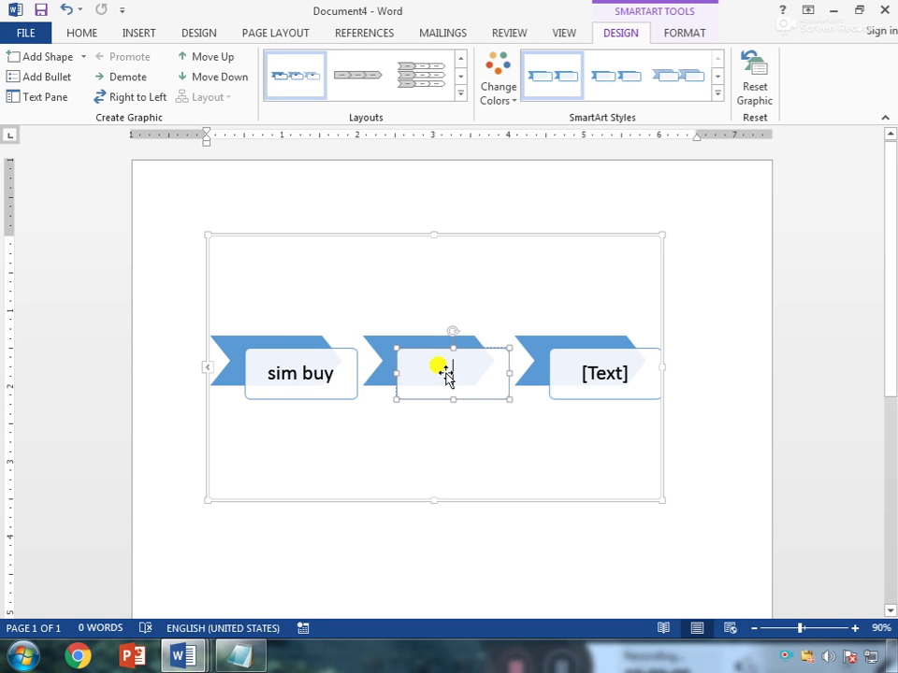
type("sim")
key("BackSpace")
key("BackSpace")
key("BackSpace")
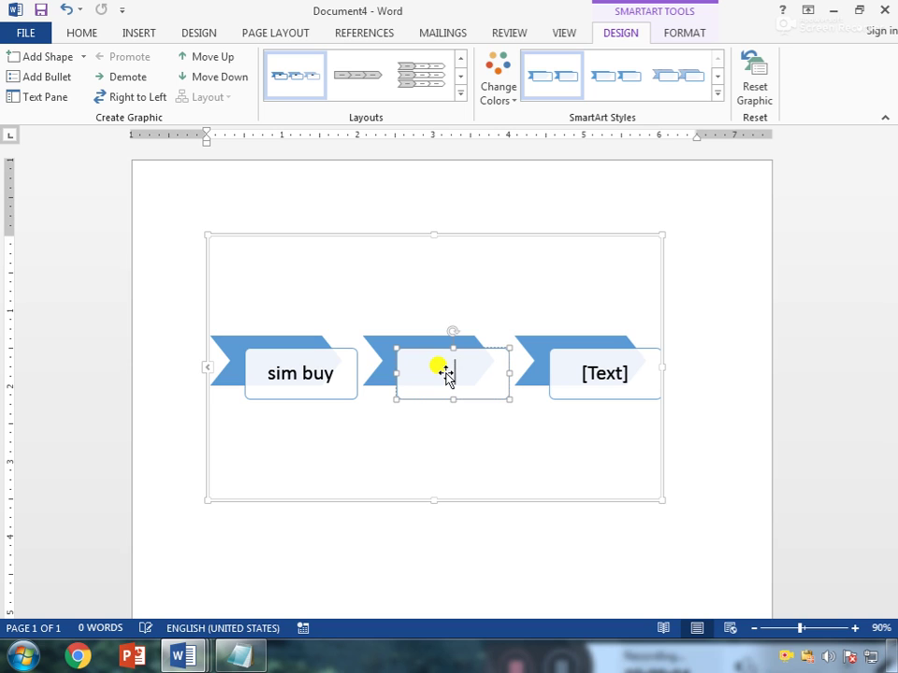
type("payment")
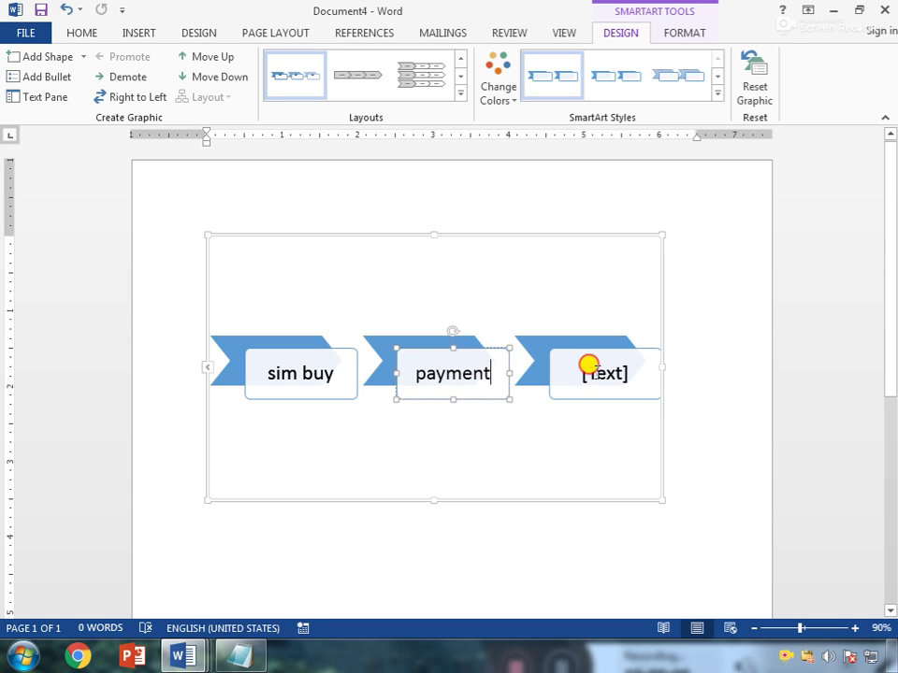
- Label the third chevron's text box "docs veriffy"
left_click(597, 373)
type("docs")
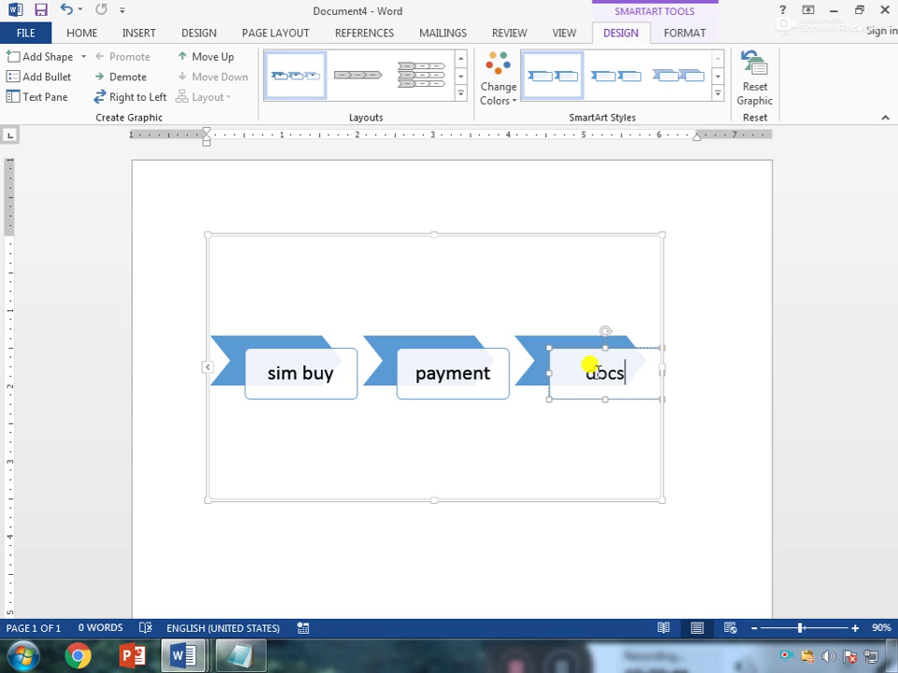
type(" verif")
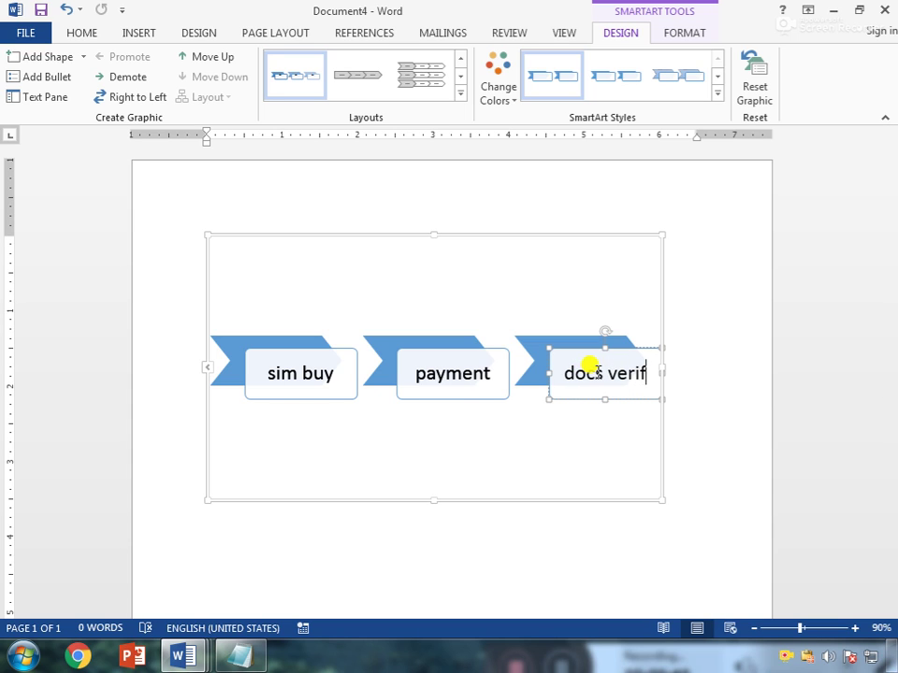
type("fy")
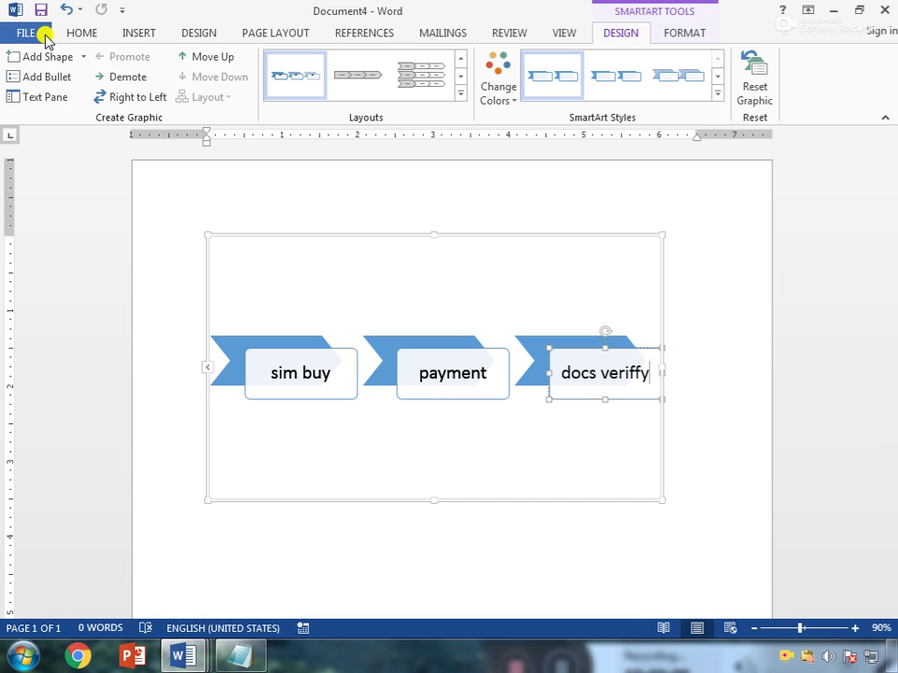
- Add a fourth shape at the end of the process and label it "sim activate"
left_click(44, 59)
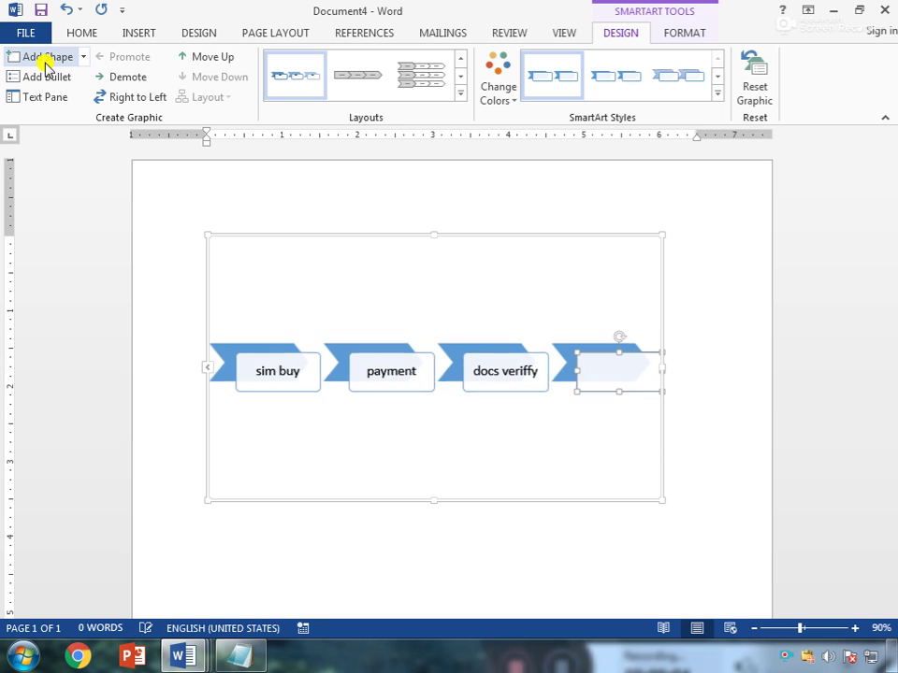
right_click(605, 374)
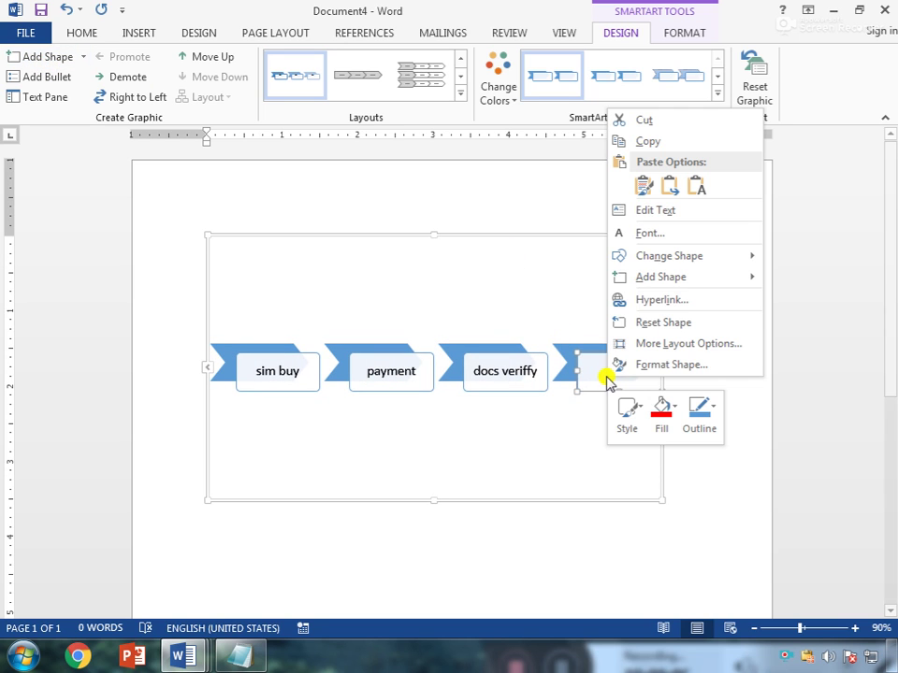
left_click(649, 220)
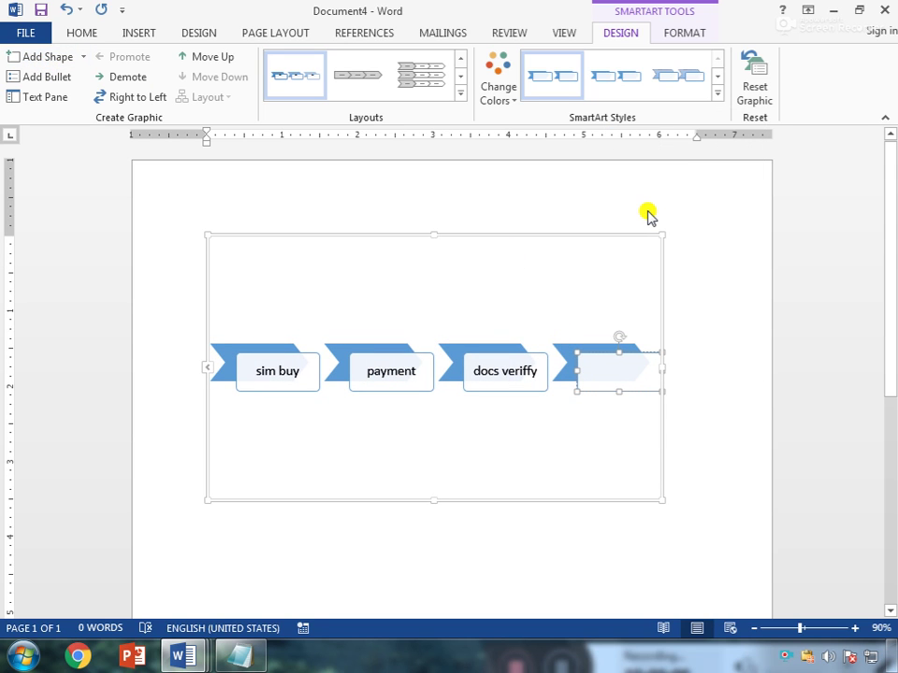
type("sim activate")
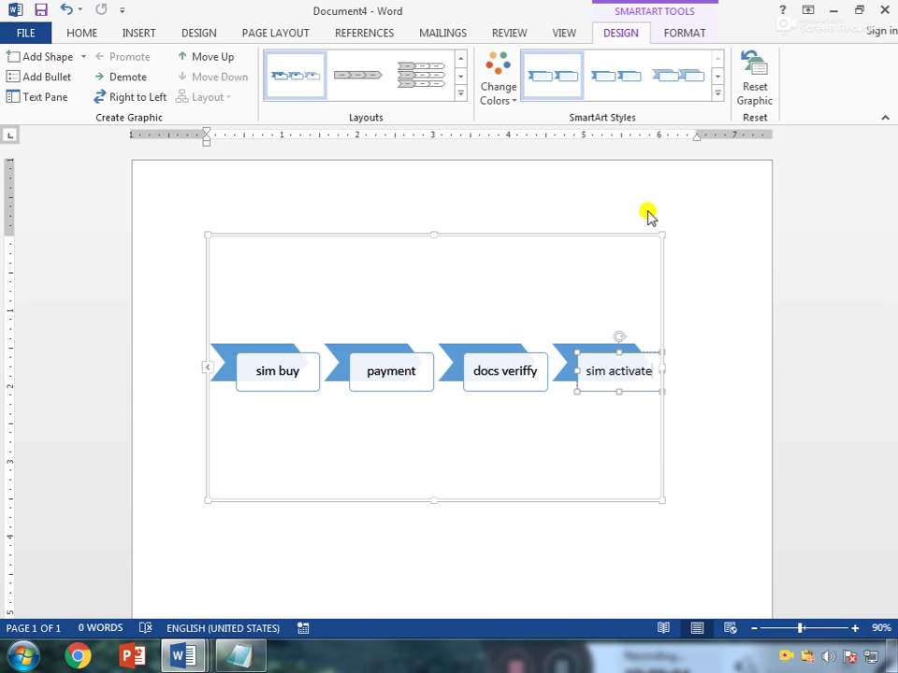
- Enlarge the SmartArt frame from its lower-right corner so the four-step process spans almost to the page's right edge
left_click_drag(663, 500, 761, 519)
left_click(802, 459)
left_click(297, 271)
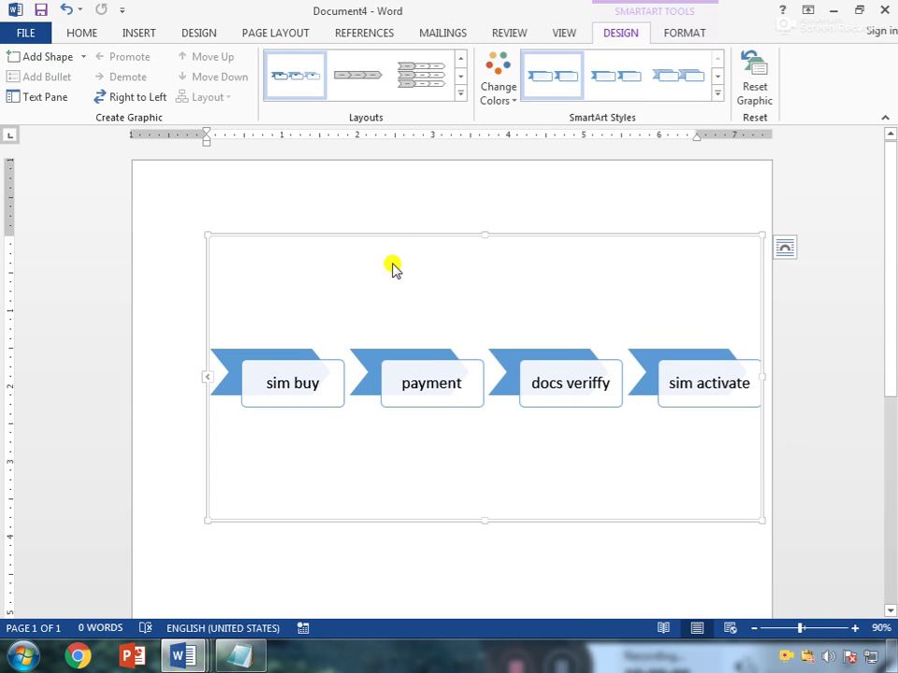
left_click_drag(398, 230, 361, 272)
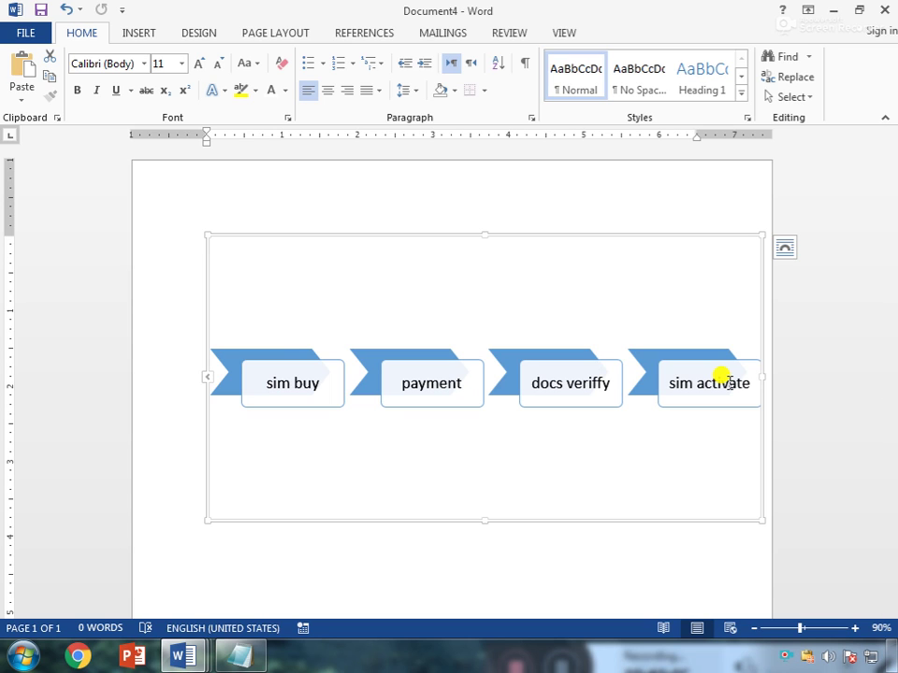
- Create another blank document and insert a Text Cycle SmartArt graphic from the Cycle category
key("ctrl+n")
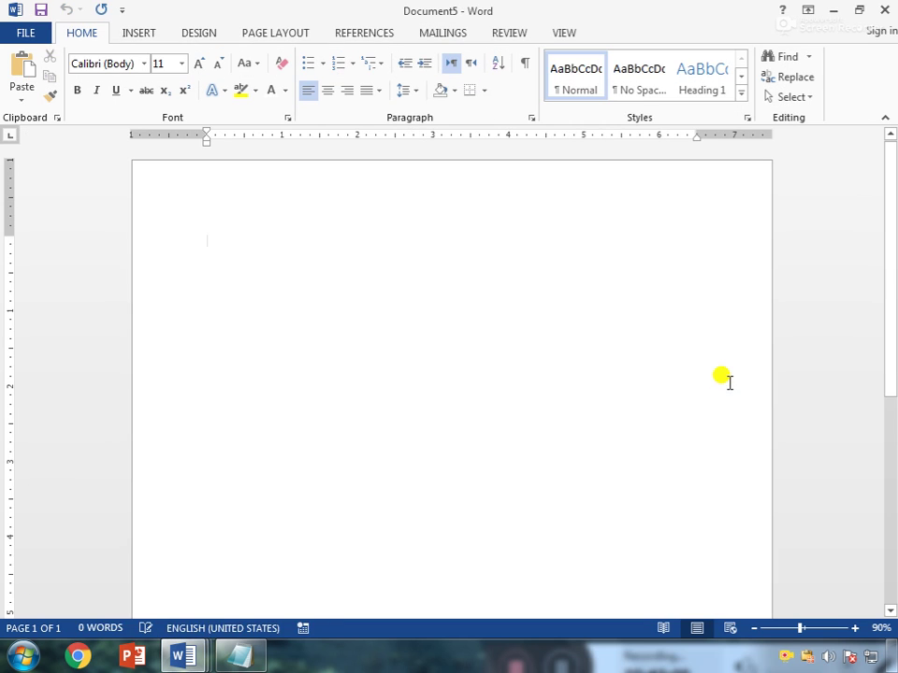
left_click(142, 37)
left_click(245, 58)
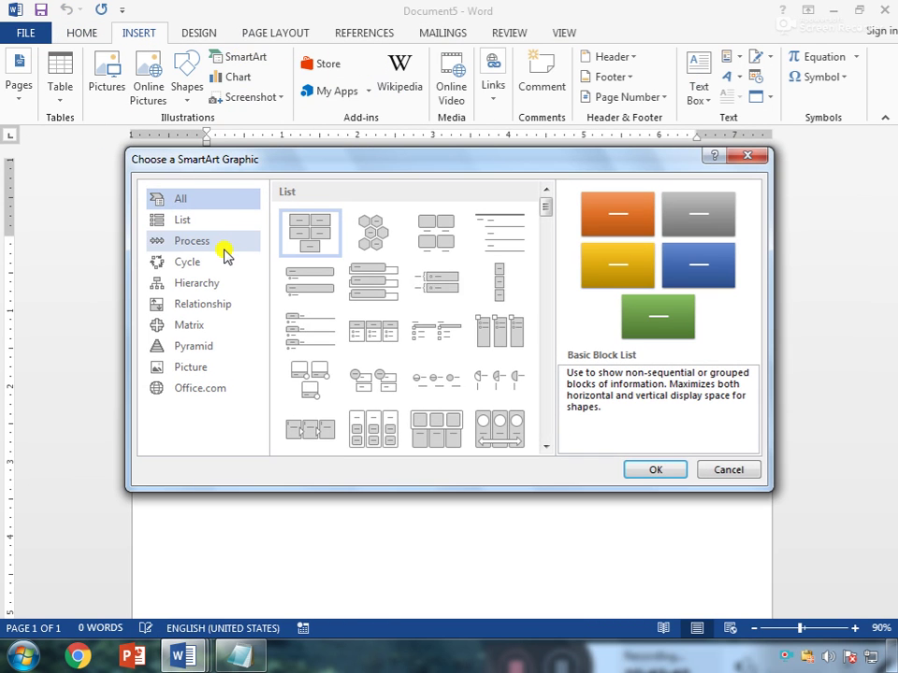
left_click(223, 263)
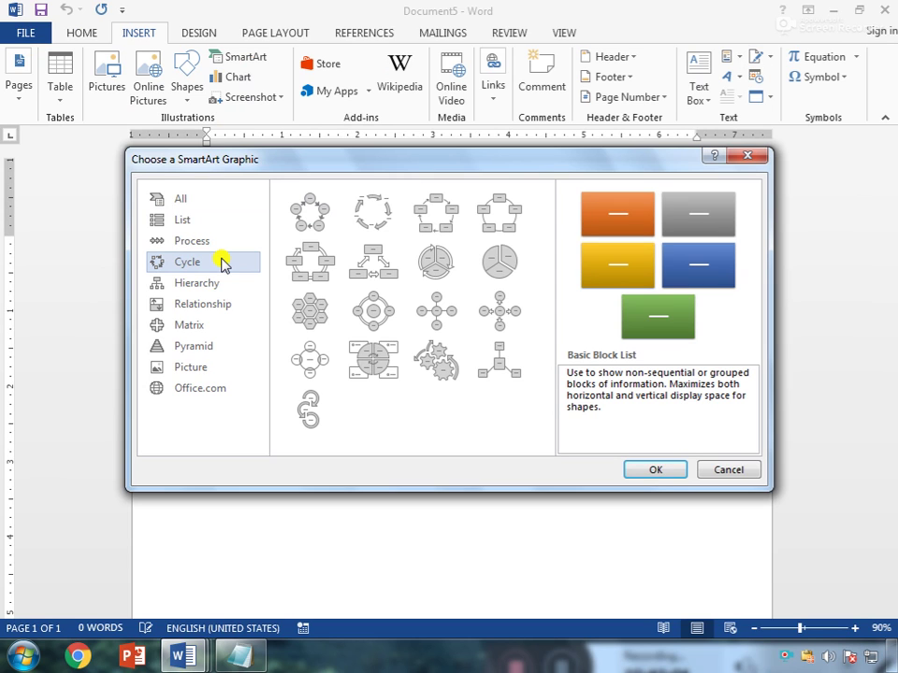
left_click(372, 214)
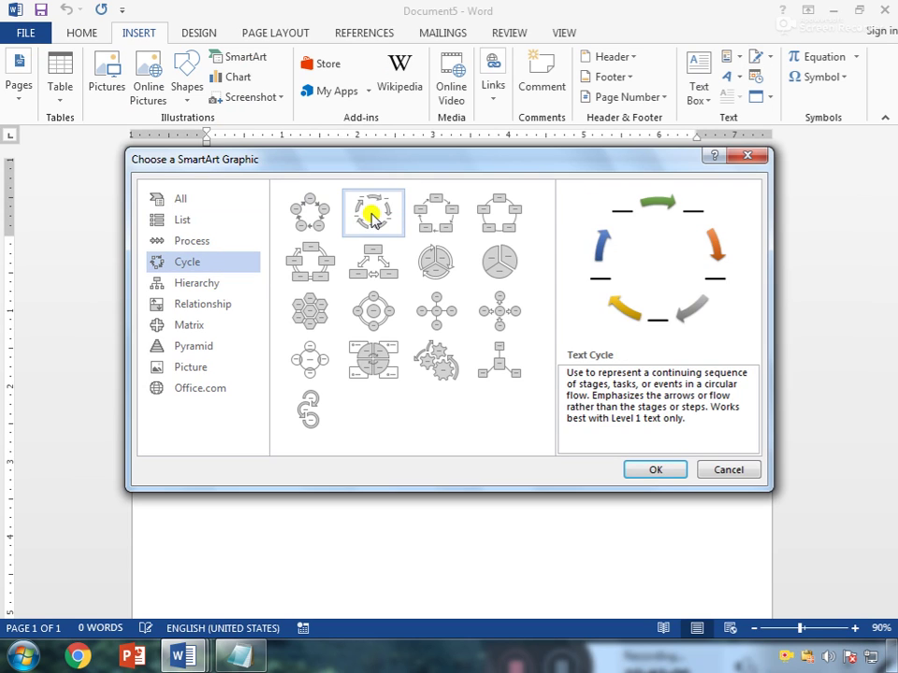
left_click(658, 468)
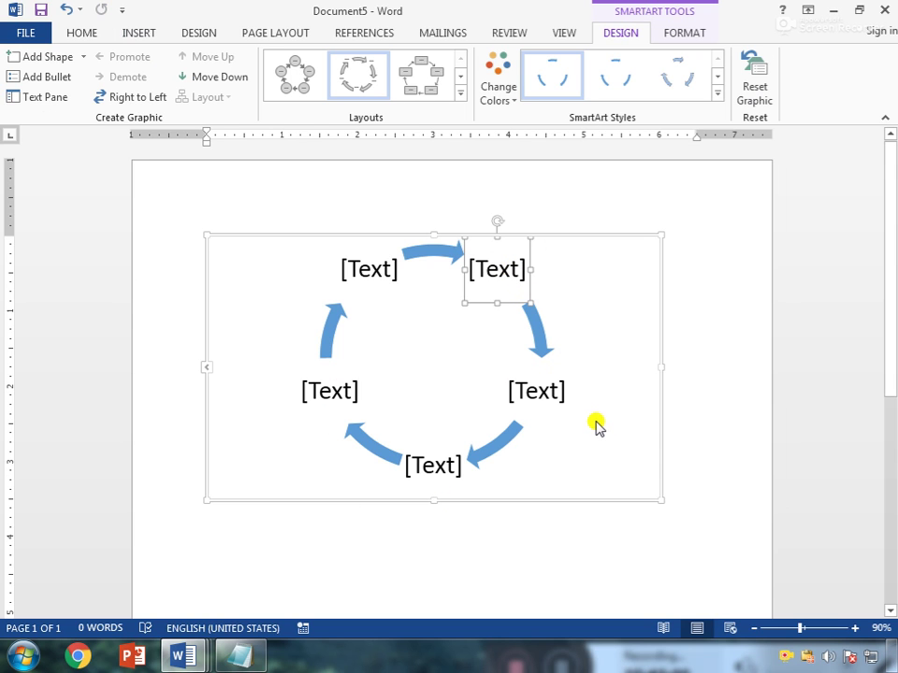
- Open the life-cycle-of-plants picture from the desktop, examine its stages, and switch back to the Word document with the cycle graphic
key("super+d")
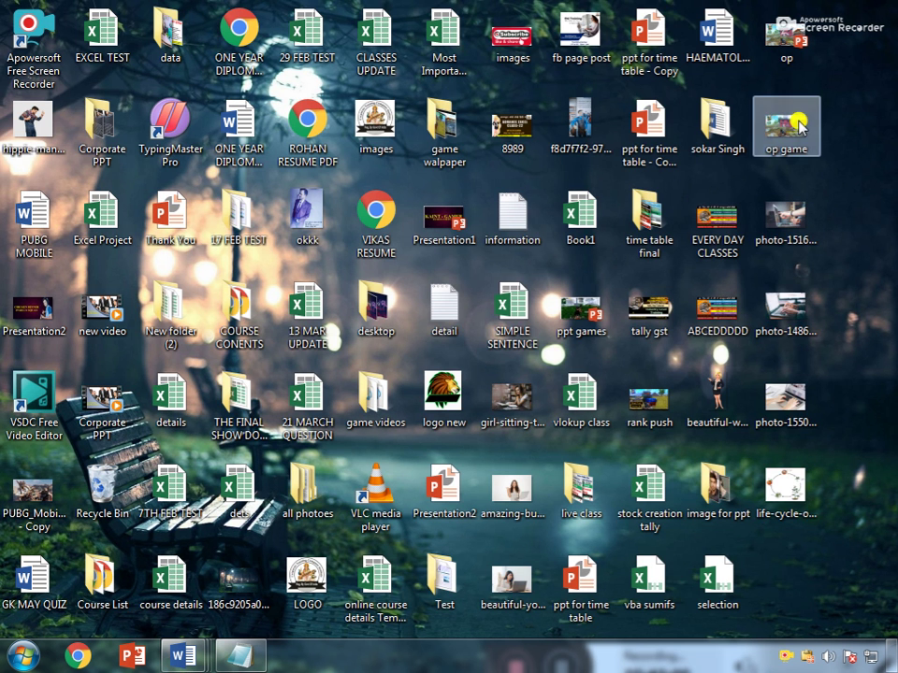
double_click(775, 477)
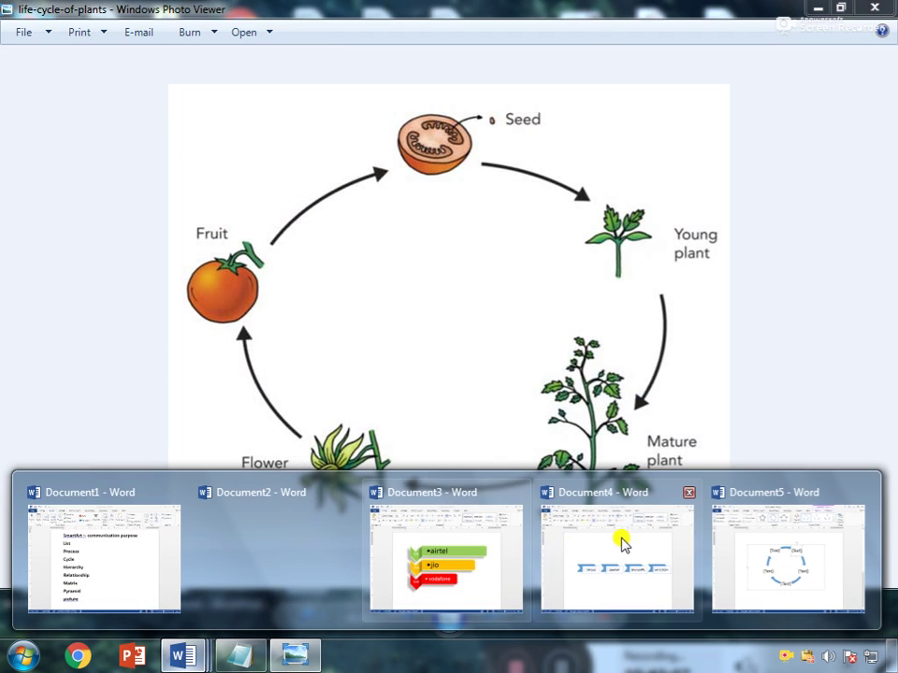
left_click(781, 562)
key("alt+Tab")
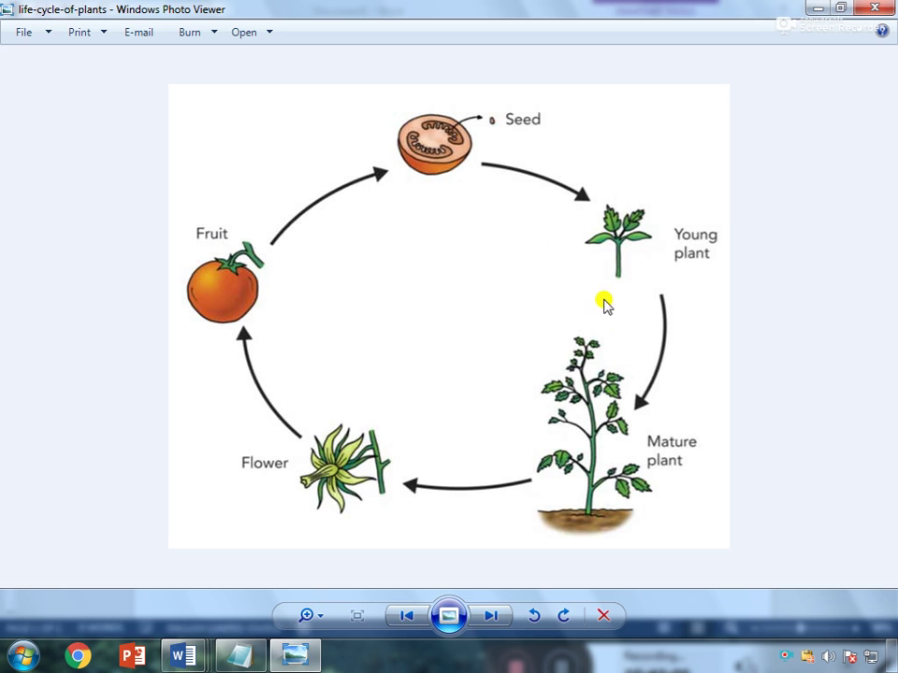
key("alt+Tab")
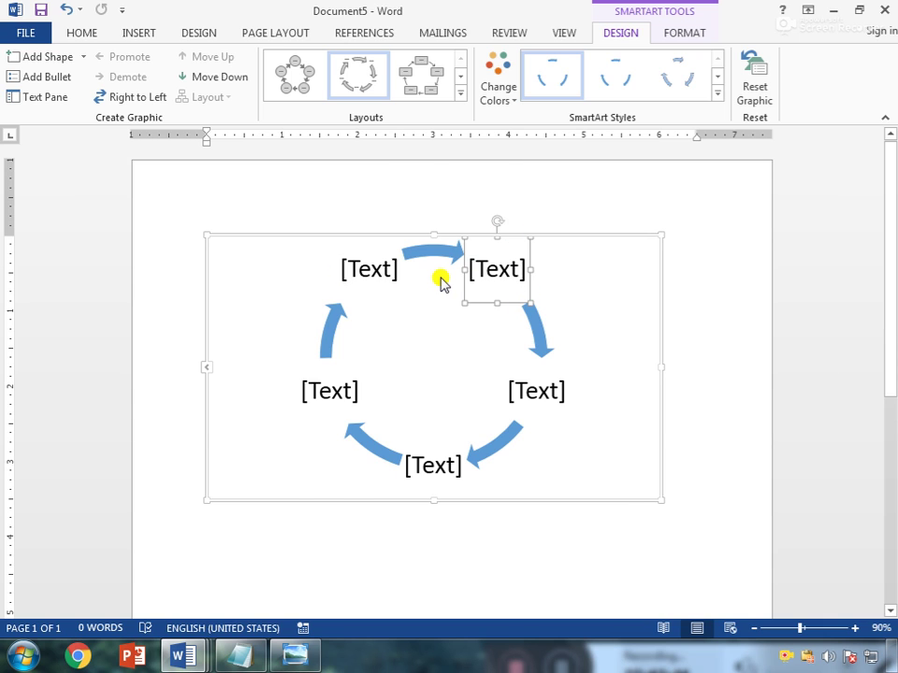